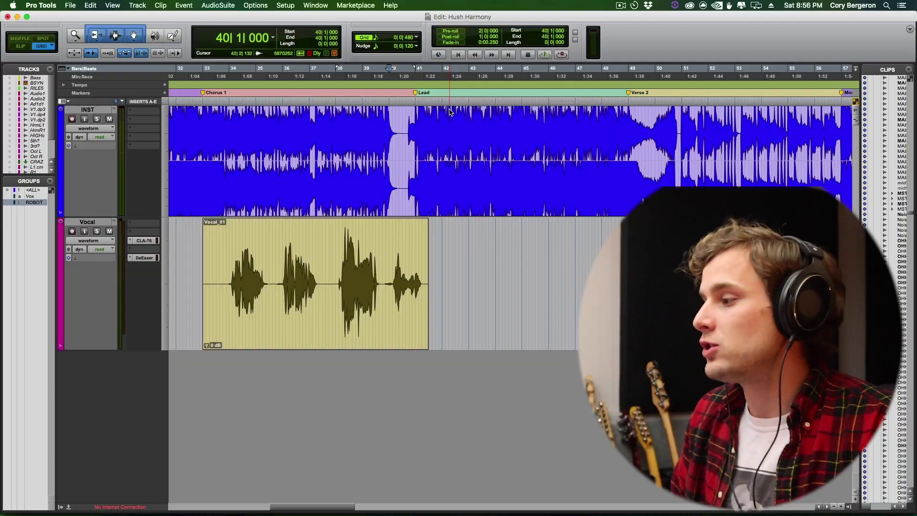
# Play the lead vocal with the music from just before the vocal entry
pyautogui.hscroll(1, 334, 191)
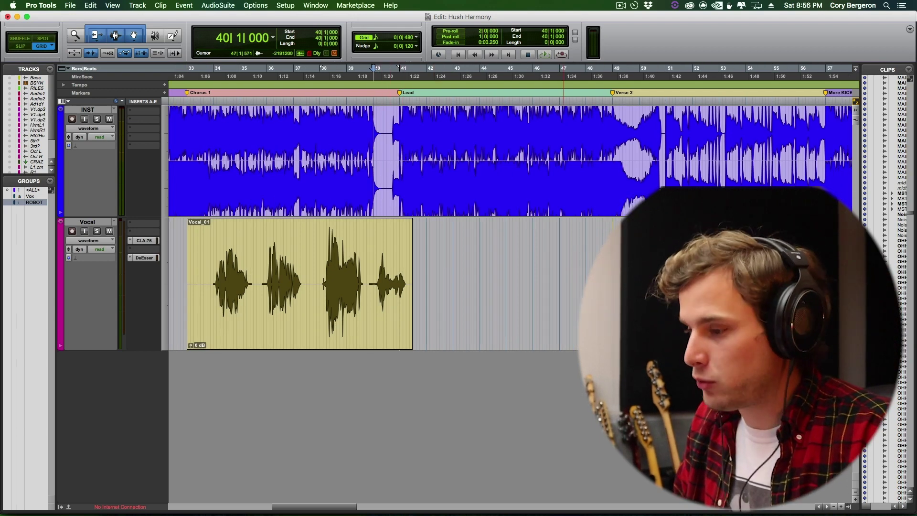
pyautogui.hscroll(-5, 270, 229)
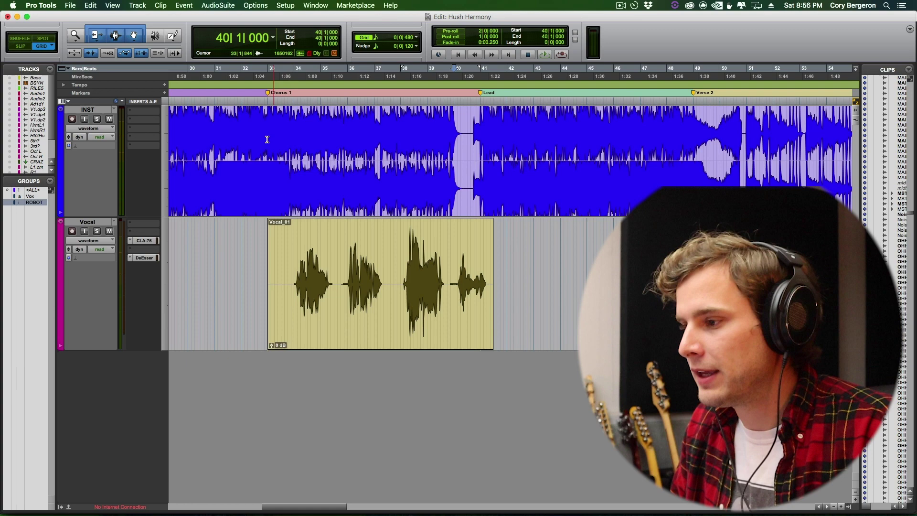
pyautogui.click(265, 129)
pyautogui.hscroll(-15, 311, 167)
pyautogui.hscroll(16, 334, 191)
pyautogui.press('space')
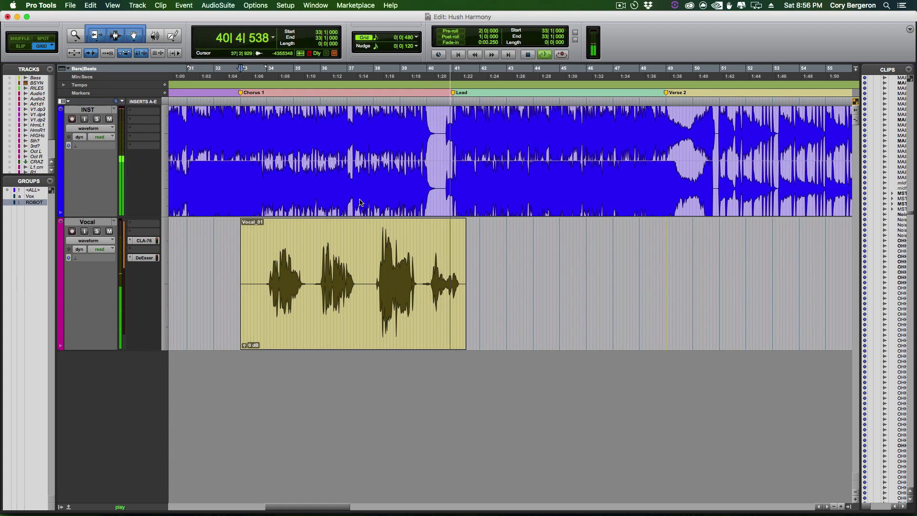
pyautogui.press('space')
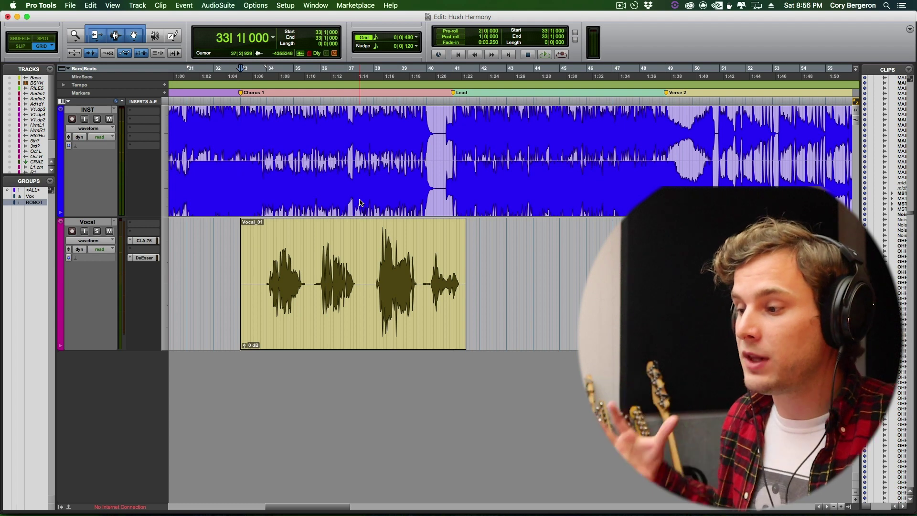
# Duplicate the Vocal track to create Vocal.dup1
pyautogui.press(';')
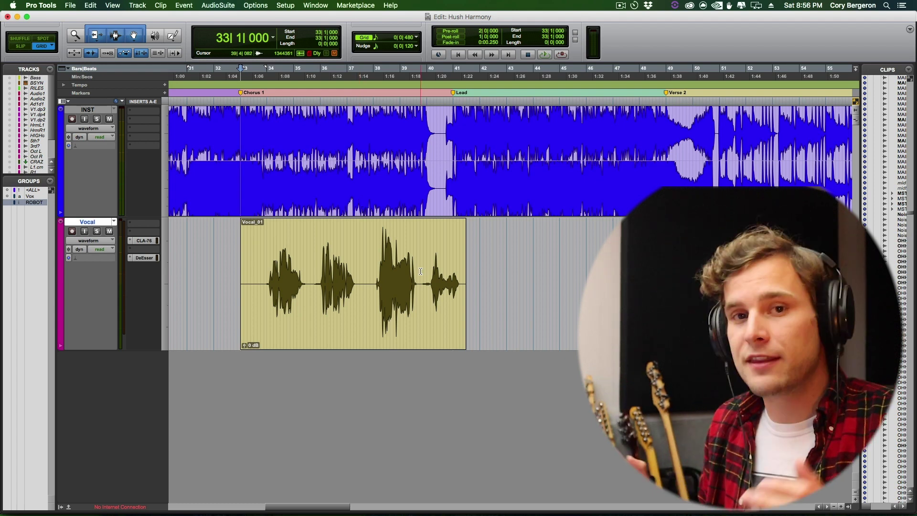
pyautogui.rightClick(86, 221)
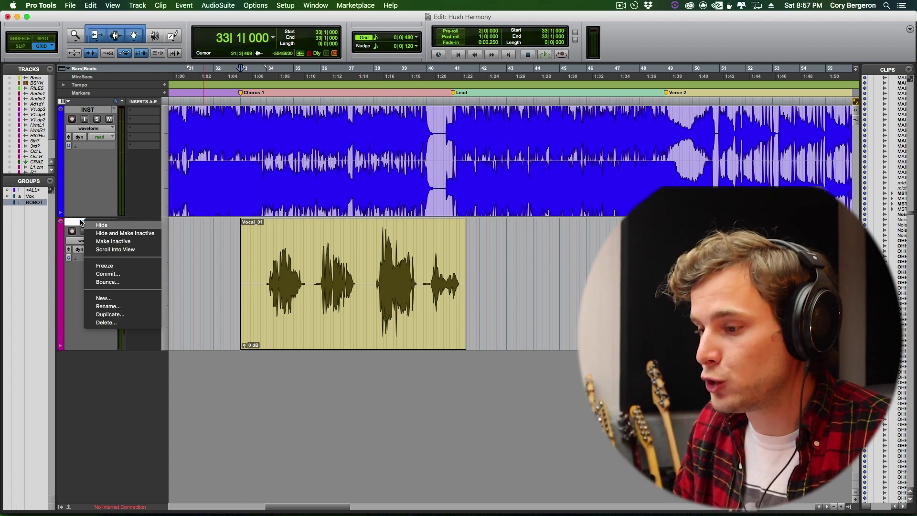
pyautogui.click(106, 314)
pyautogui.click(490, 264)
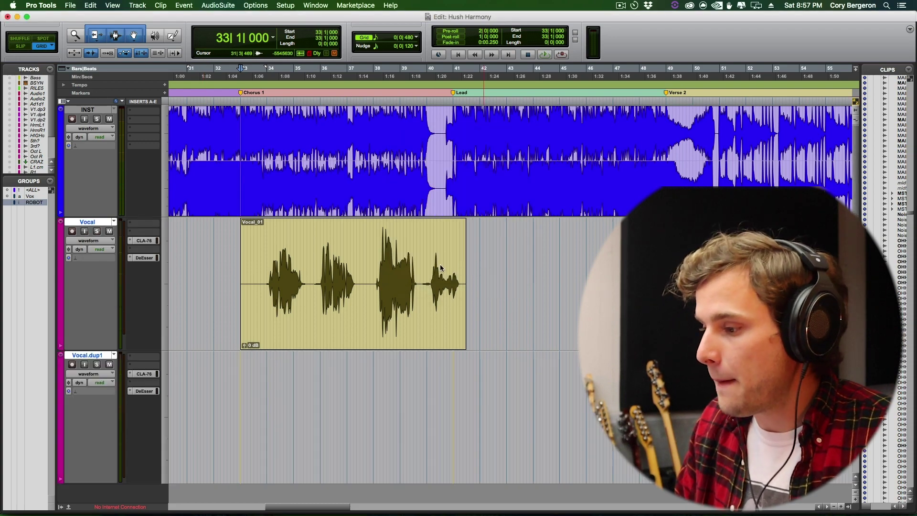
# Split off the Vocal_01-02 phrase at 35|4 and move it onto Vocal.dup1
pyautogui.click(379, 252)
pyautogui.press('super+bracketright')
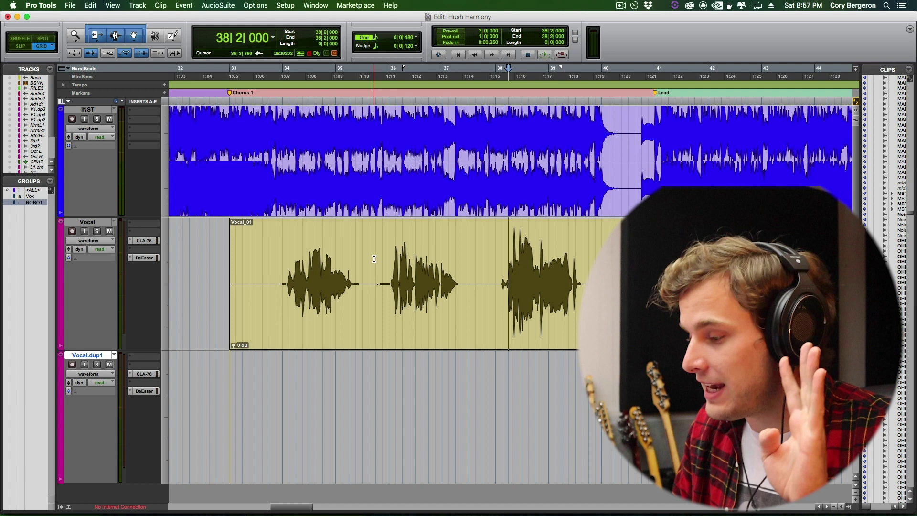
pyautogui.moveTo(374, 259); pyautogui.dragTo(475, 264)
pyautogui.press('super+alt+bracketright')
pyautogui.press('super+alt+bracketright')
pyautogui.press('super+e')
pyautogui.moveTo(446, 333); pyautogui.dragTo(438, 378)
# Split Vocal_01-05 at 39|4, move it to Vocal.dup1, and rejoin the lead clip
pyautogui.click(587, 282)
pyautogui.press('super+e')
pyautogui.click(619, 327)
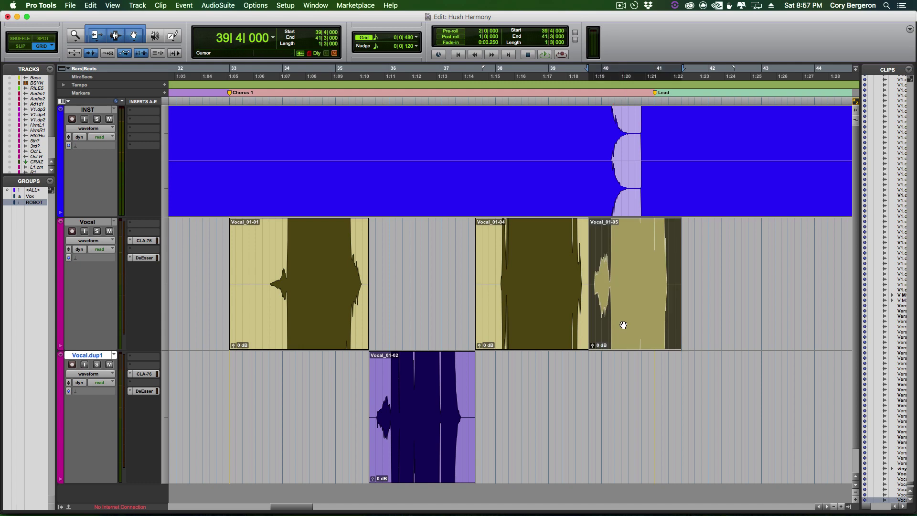
pyautogui.moveTo(623, 325); pyautogui.dragTo(623, 458)
pyautogui.moveTo(371, 306); pyautogui.dragTo(682, 305)
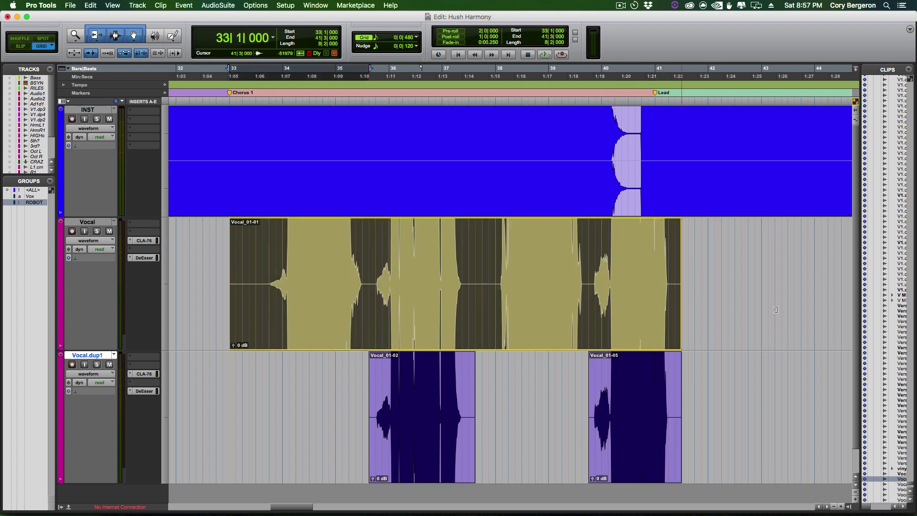
pyautogui.click(483, 280)
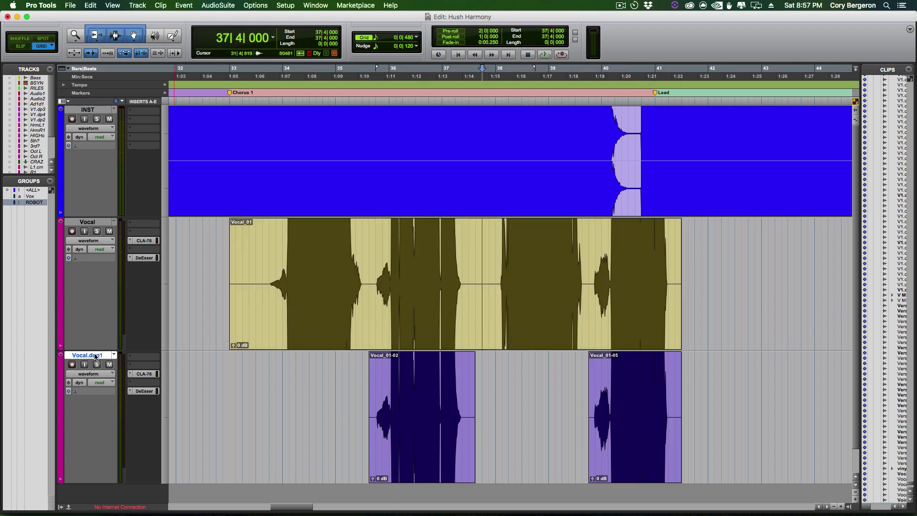
# Rename the Vocal.dup1 track to 'Harm 1'
pyautogui.doubleClick(95, 355)
pyautogui.write('Harm 1')
pyautogui.press('Return')
# Select bars 34–41 on Harm 1, insert Melodyne (mono), and play to capture the audio
pyautogui.moveTo(280, 367); pyautogui.dragTo(668, 375)
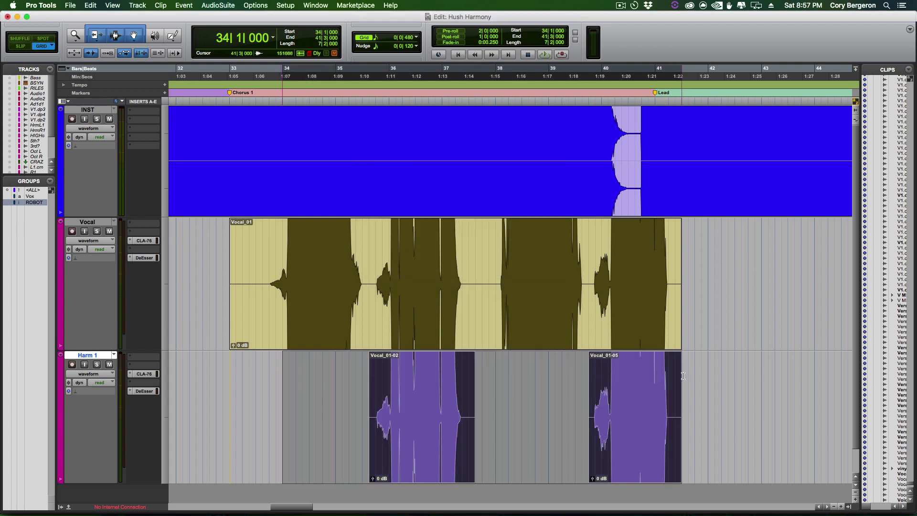
pyautogui.click(144, 365)
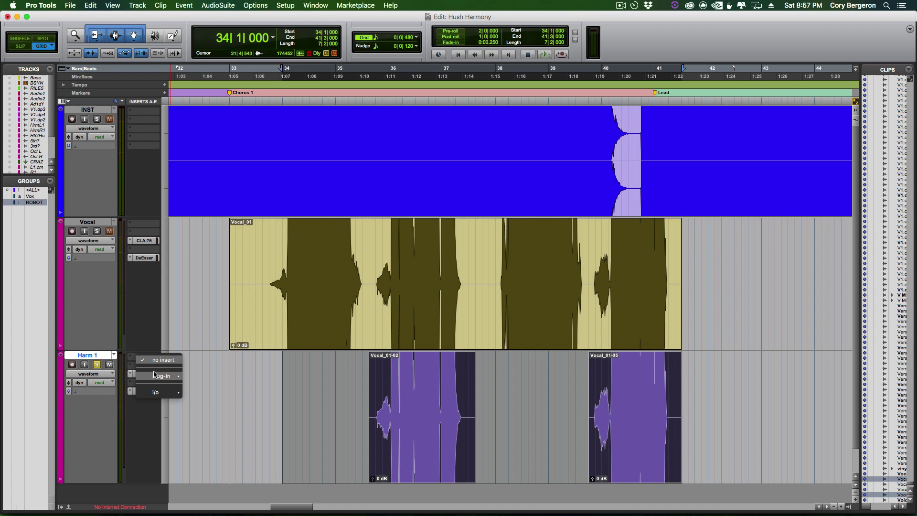
pyautogui.moveTo(161, 375)
pyautogui.moveTo(207, 155)
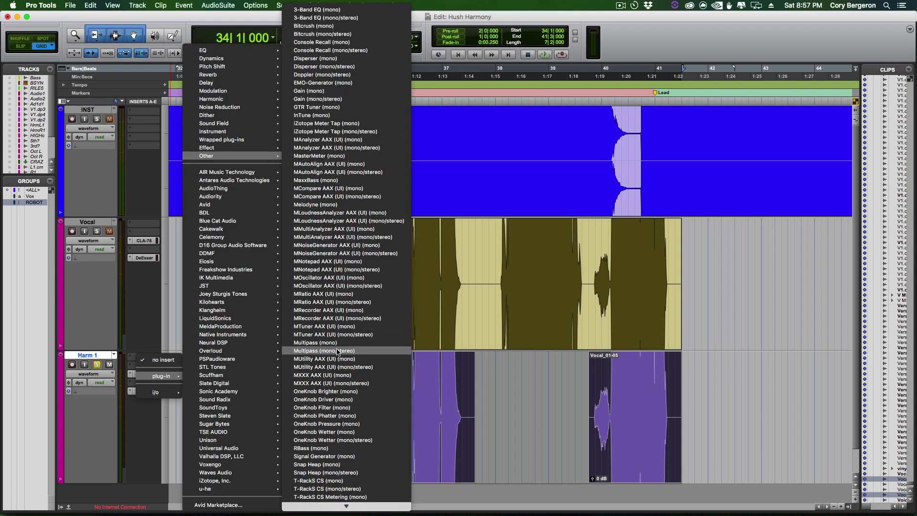
pyautogui.click(352, 206)
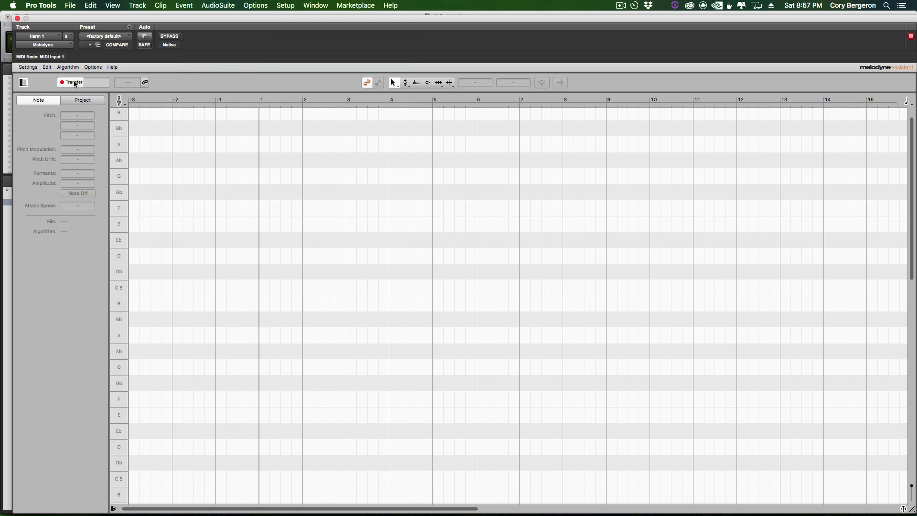
pyautogui.press('space')
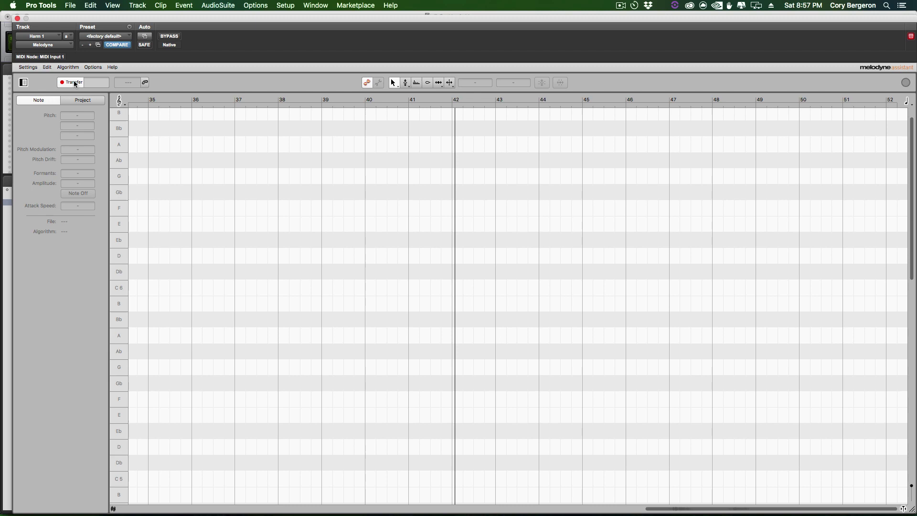
# Stop the Melodyne transfer and listen back to the captured harmony notes
pyautogui.click(76, 84)
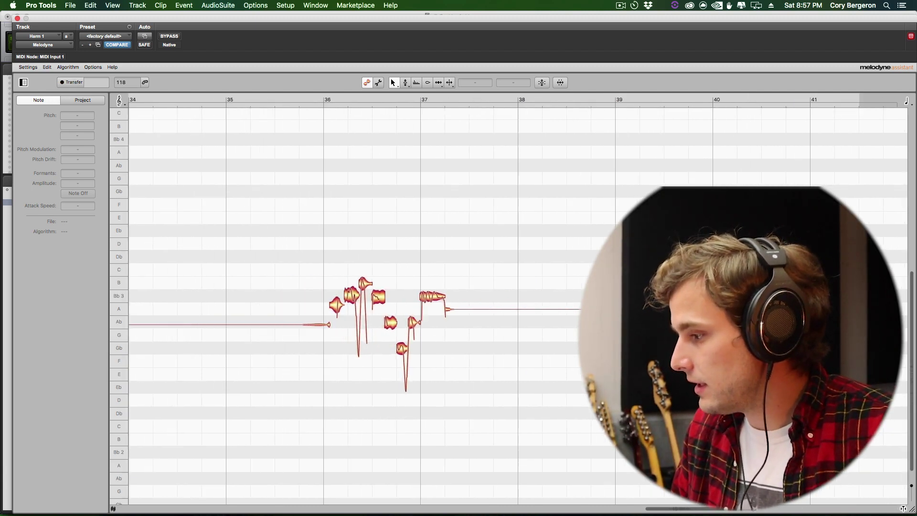
pyautogui.hscroll(2, 562, 391)
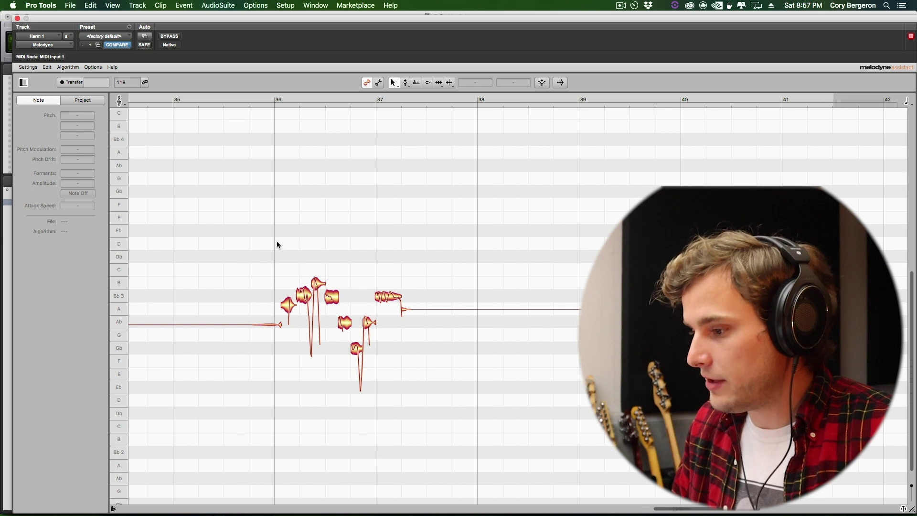
pyautogui.press('space')
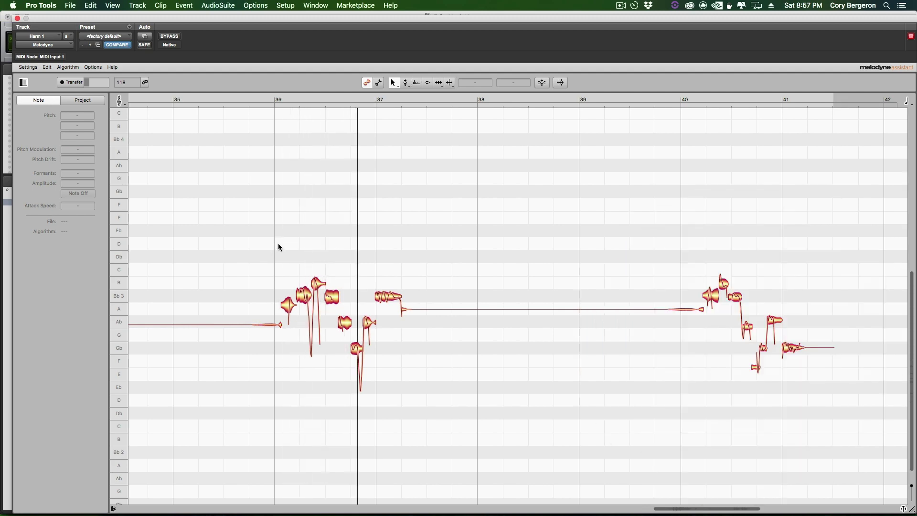
pyautogui.hscroll(2, 518, 306)
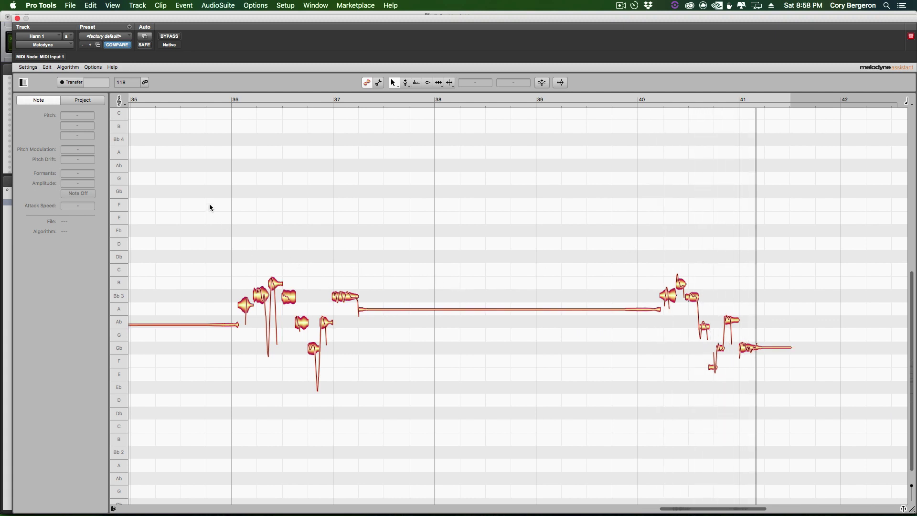
# Select all notes and apply Correct Pitch with Pitch Center at 100%
pyautogui.moveTo(211, 208); pyautogui.dragTo(820, 414)
pyautogui.moveTo(243, 22); pyautogui.dragTo(217, 18)
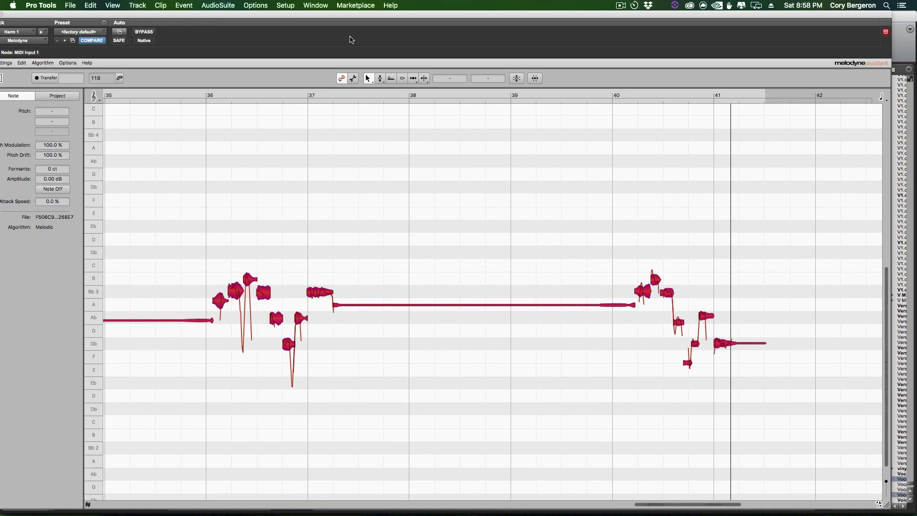
pyautogui.click(516, 79)
pyautogui.moveTo(465, 68); pyautogui.dragTo(507, 68)
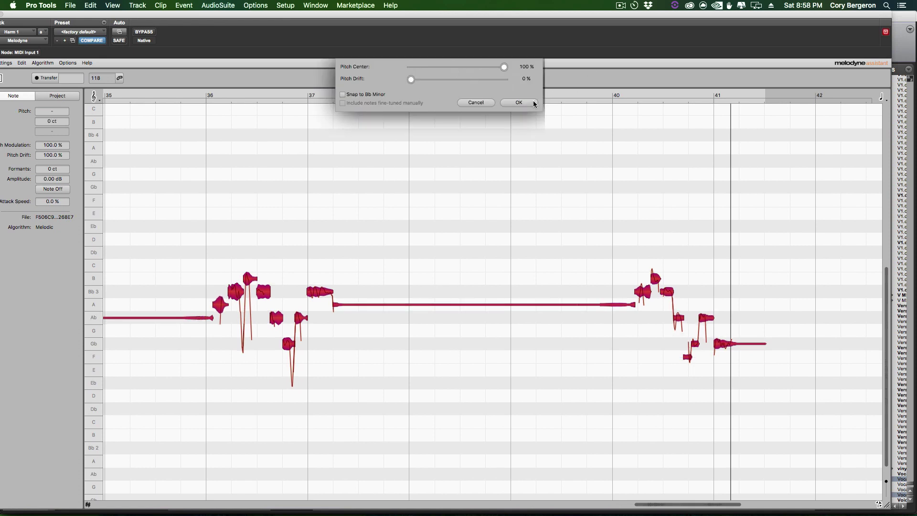
pyautogui.click(213, 303)
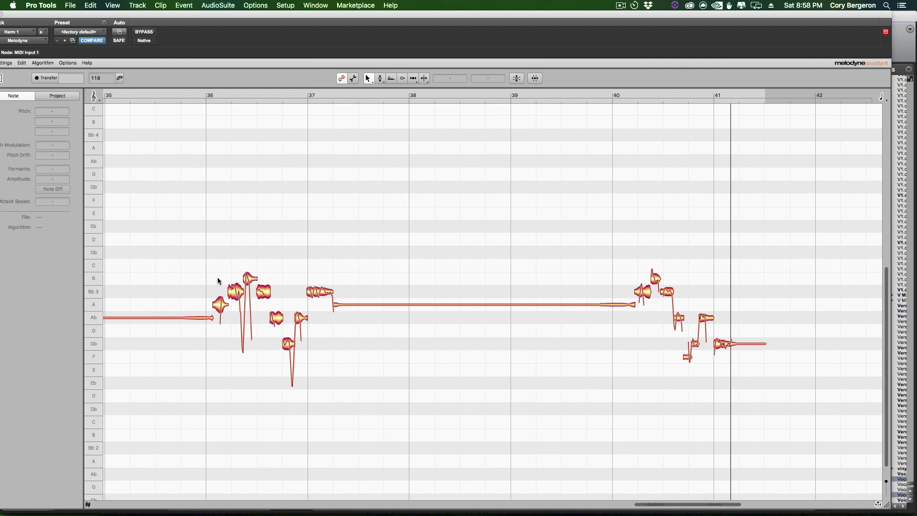
pyautogui.press('space')
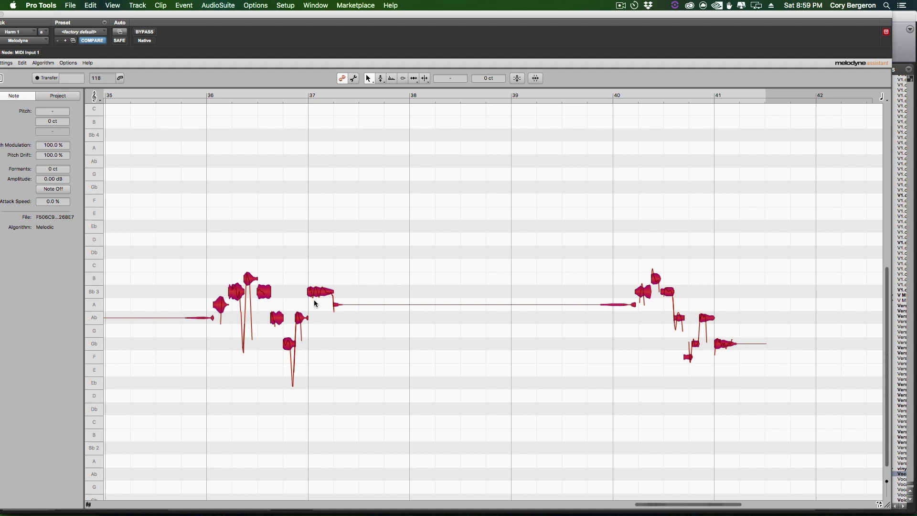
# Raise the selected harmony notes about three semitones and audition the phrase
pyautogui.moveTo(319, 293); pyautogui.dragTo(319, 256)
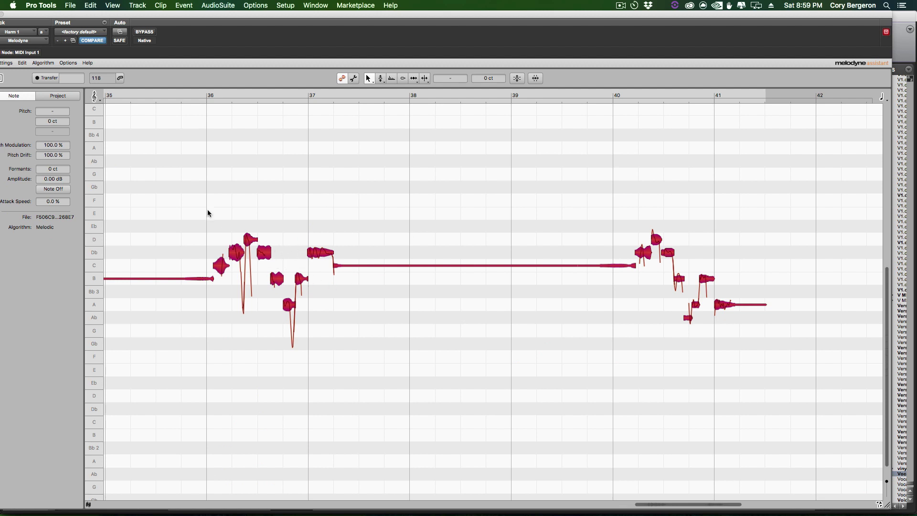
pyautogui.press('space')
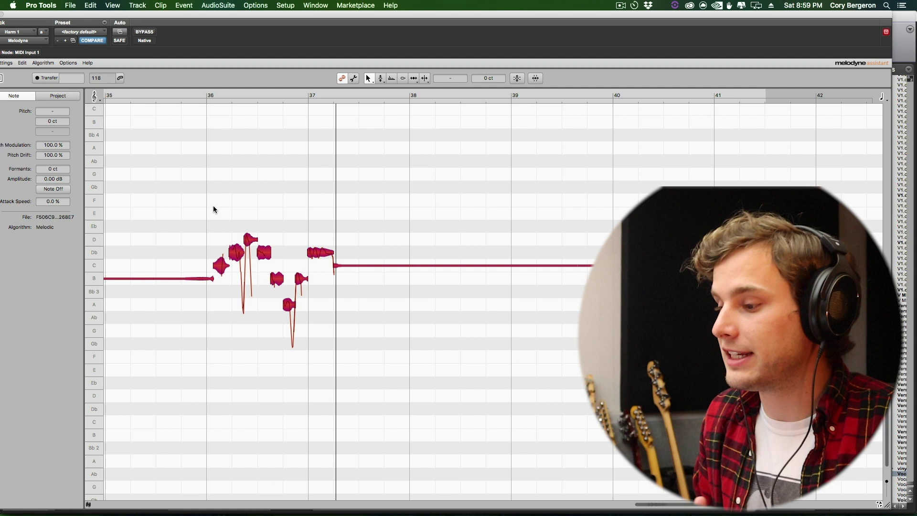
pyautogui.moveTo(189, 207); pyautogui.dragTo(620, 243)
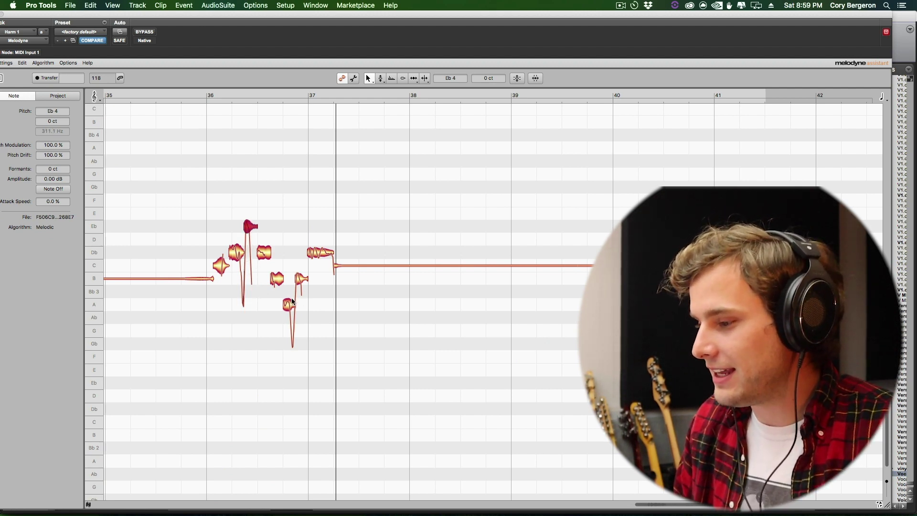
pyautogui.press('space')
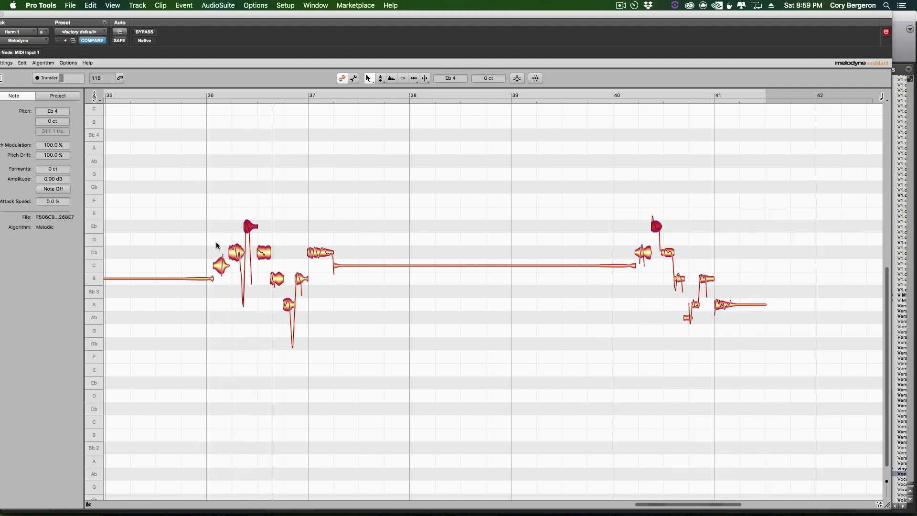
# Raise the four low notes a semitone and set the note near bar 36 to C 4
pyautogui.moveTo(270, 298); pyautogui.dragTo(729, 295)
pyautogui.click(210, 229)
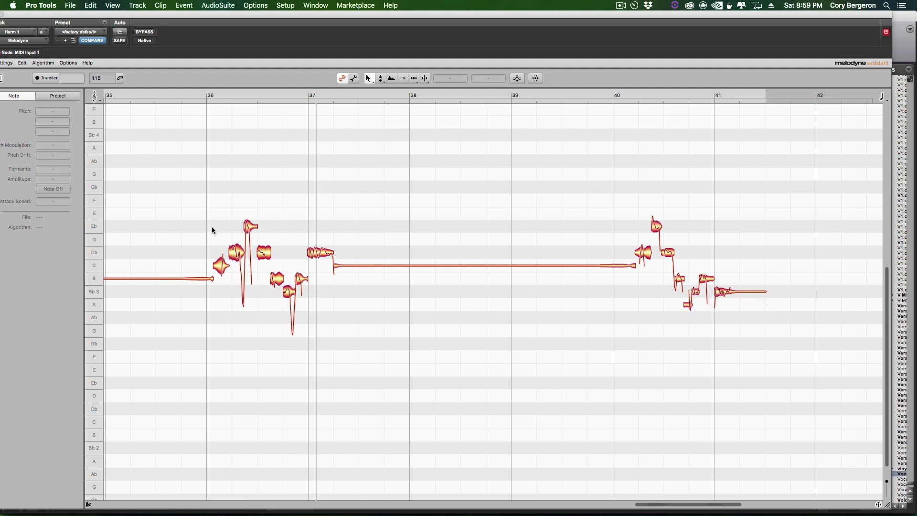
pyautogui.press('space')
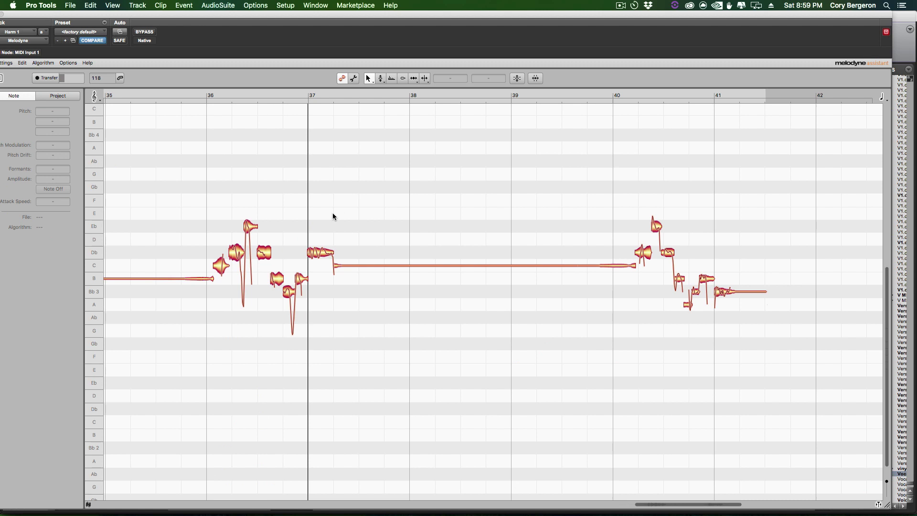
pyautogui.click(625, 218)
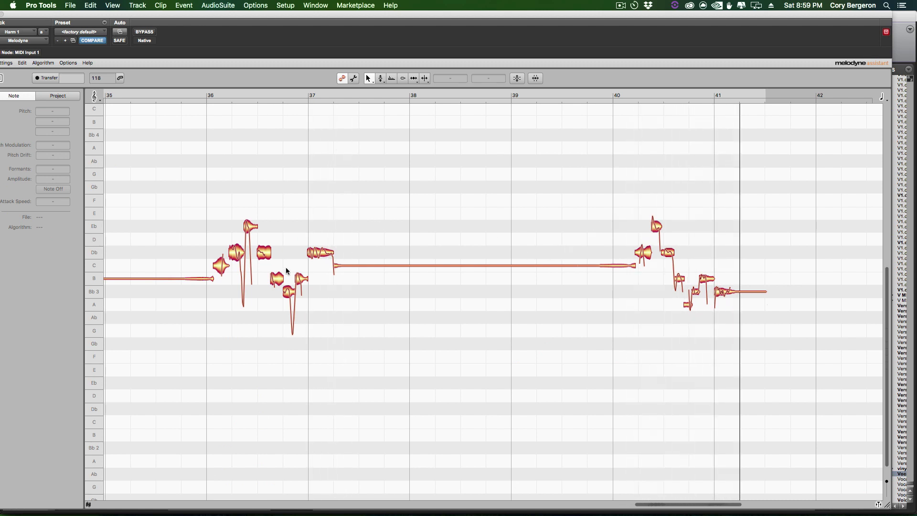
pyautogui.moveTo(220, 268); pyautogui.dragTo(221, 254)
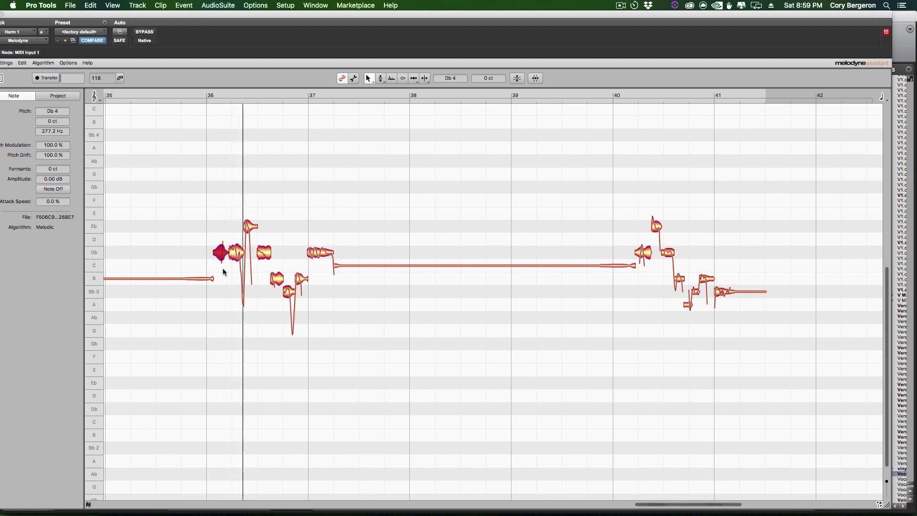
pyautogui.click(209, 213)
pyautogui.moveTo(219, 253); pyautogui.dragTo(219, 265)
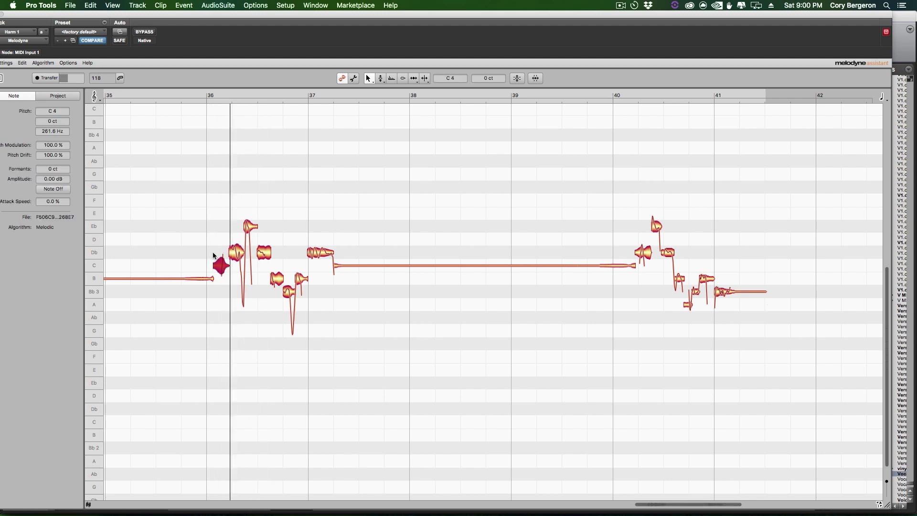
# Close Melodyne, audition from 35|3|480, and save the session
pyautogui.moveTo(14, 18); pyautogui.dragTo(86, 19)
pyautogui.click(55, 21)
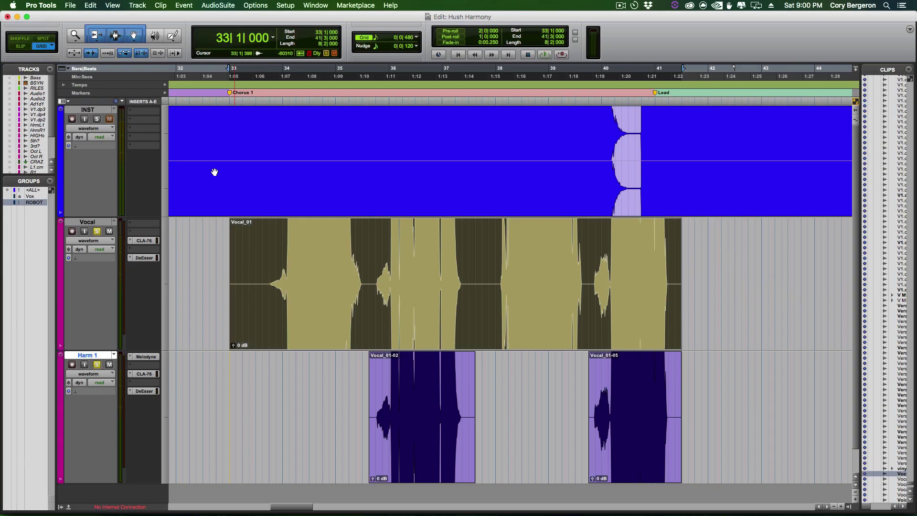
pyautogui.click(370, 268)
pyautogui.press('space')
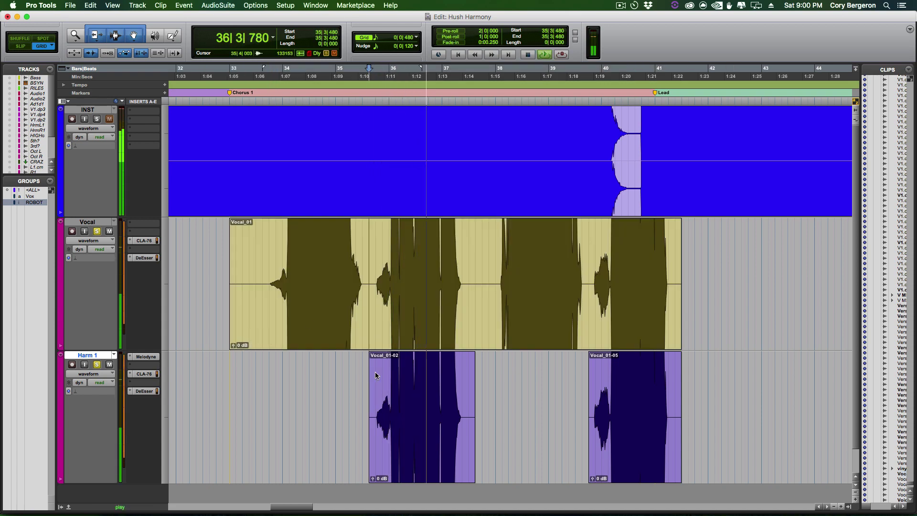
pyautogui.press('space')
pyautogui.press('super+s')
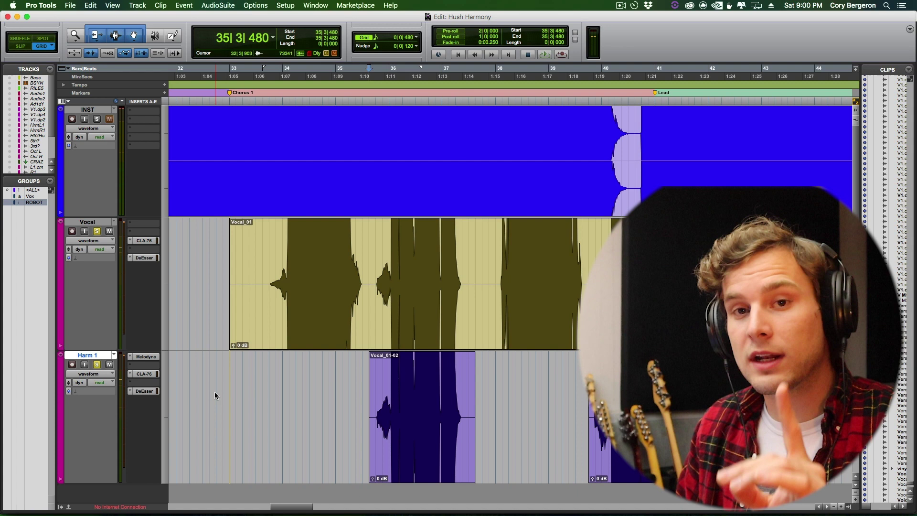
# Duplicate Harm 1 with its inserts and name the copy 'Harm 2'
pyautogui.rightClick(102, 358)
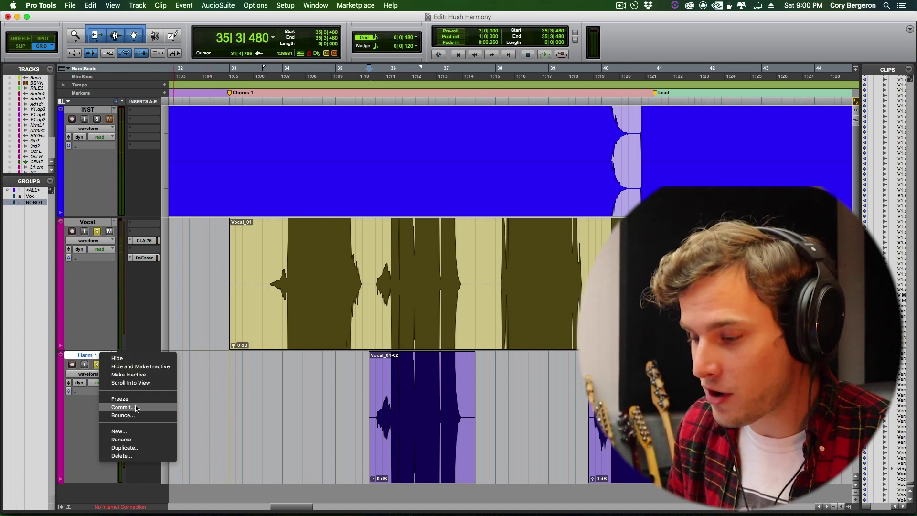
pyautogui.click(148, 450)
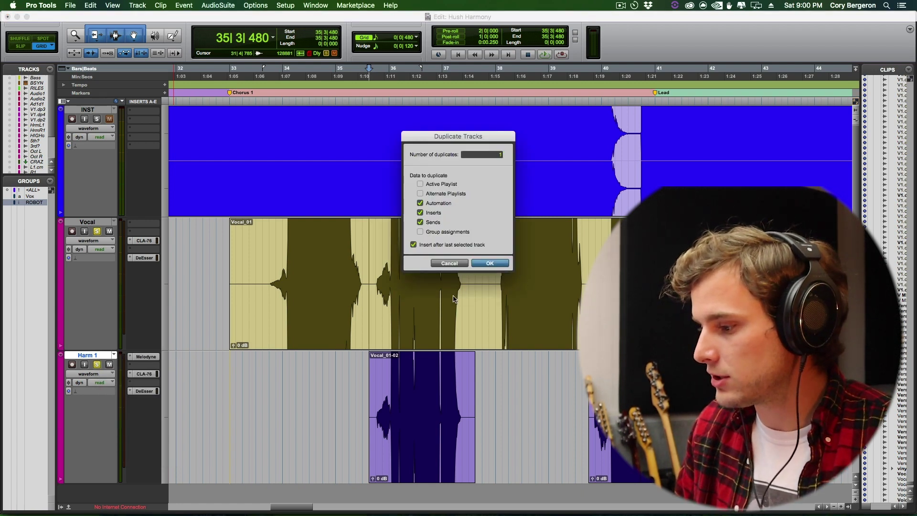
pyautogui.press('Return')
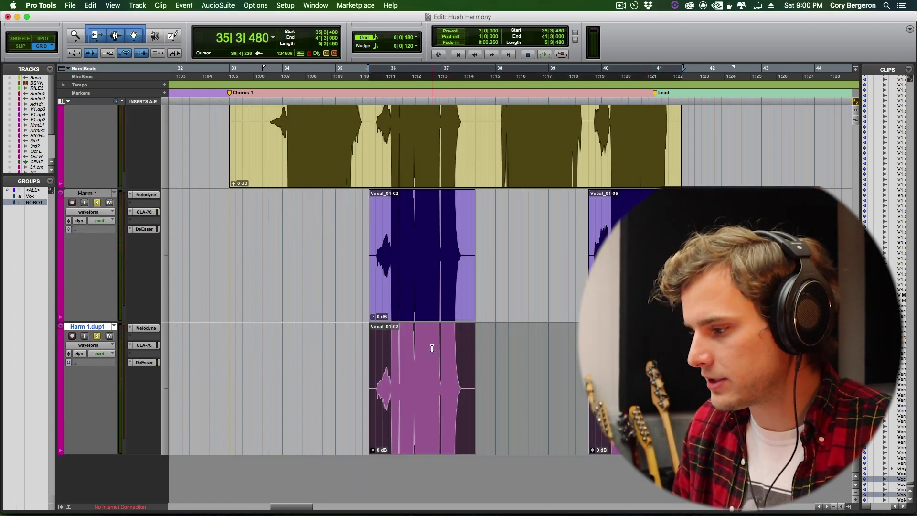
pyautogui.click(432, 348)
pyautogui.doubleClick(87, 326)
pyautogui.write('Harm')
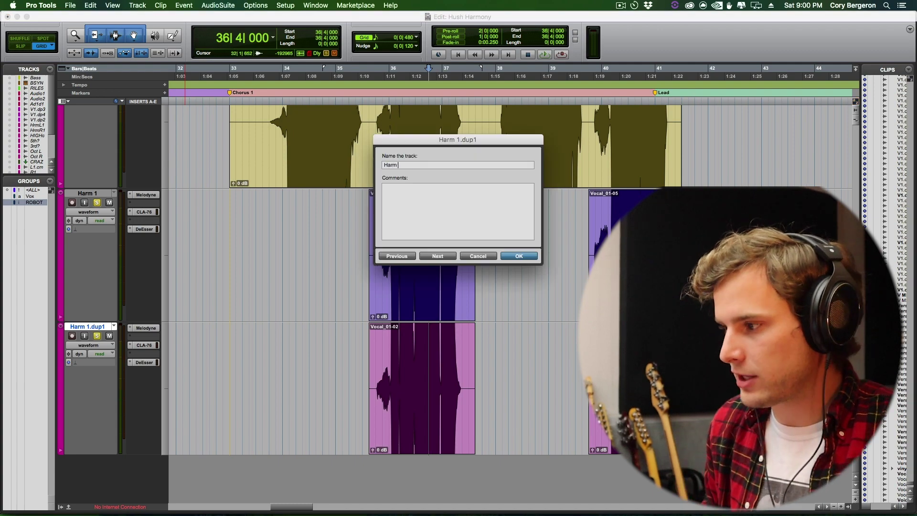
pyautogui.write(' 2')
pyautogui.press('Return')
pyautogui.hscroll(3, 80, 335)
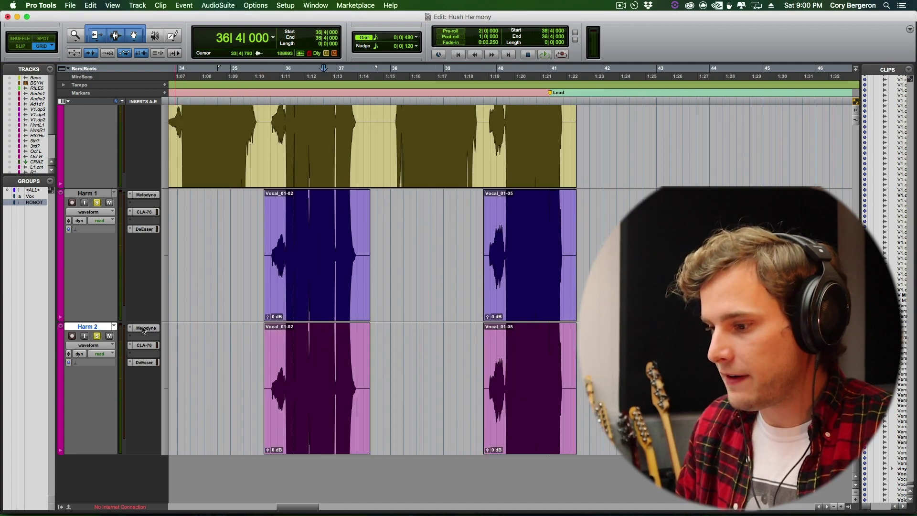
# In Harm 2's Melodyne, select all notes and reset all pitch changes
pyautogui.click(144, 329)
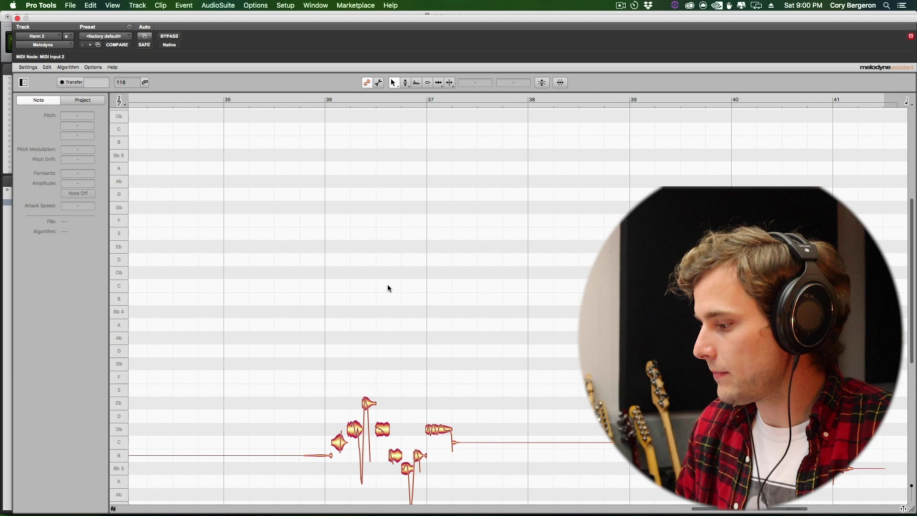
pyautogui.scroll(-5, 386, 287)
pyautogui.hscroll(3, 387, 286)
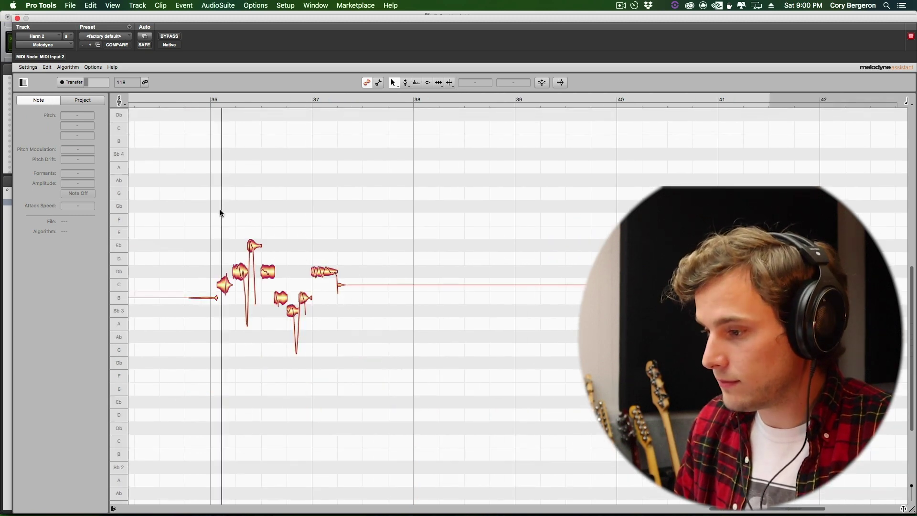
pyautogui.moveTo(196, 169); pyautogui.dragTo(759, 343)
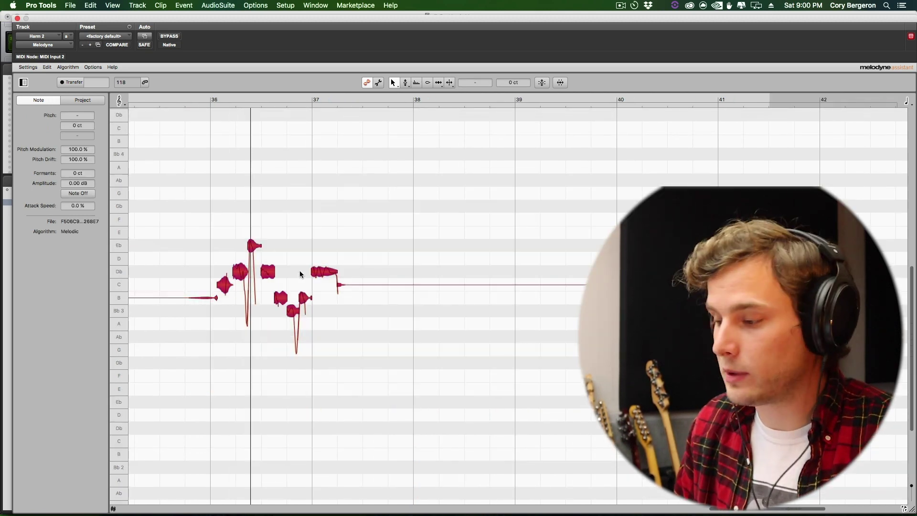
pyautogui.rightClick(250, 185)
pyautogui.moveTo(282, 187)
pyautogui.moveTo(329, 187)
pyautogui.click(386, 187)
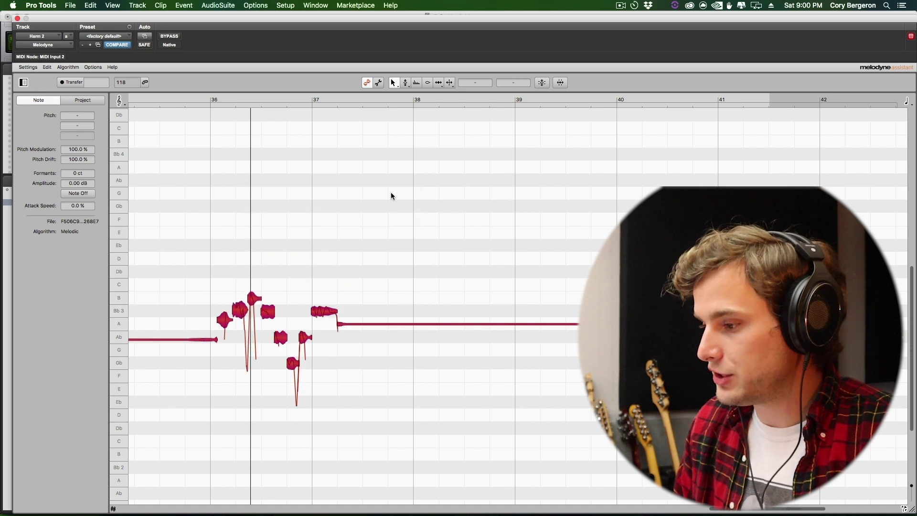
# Correct pitch at 100% centre, lower all notes about three semitones, and audition
pyautogui.click(542, 83)
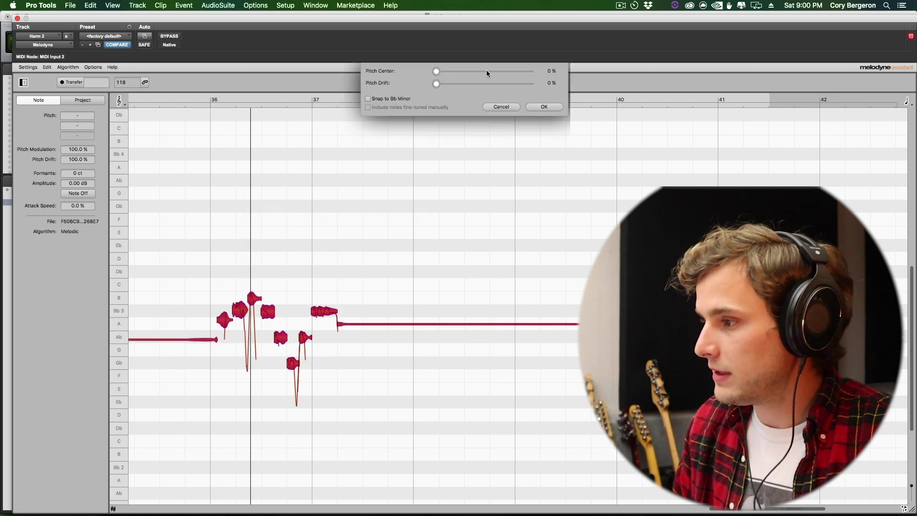
pyautogui.moveTo(486, 71); pyautogui.dragTo(529, 71)
pyautogui.click(544, 107)
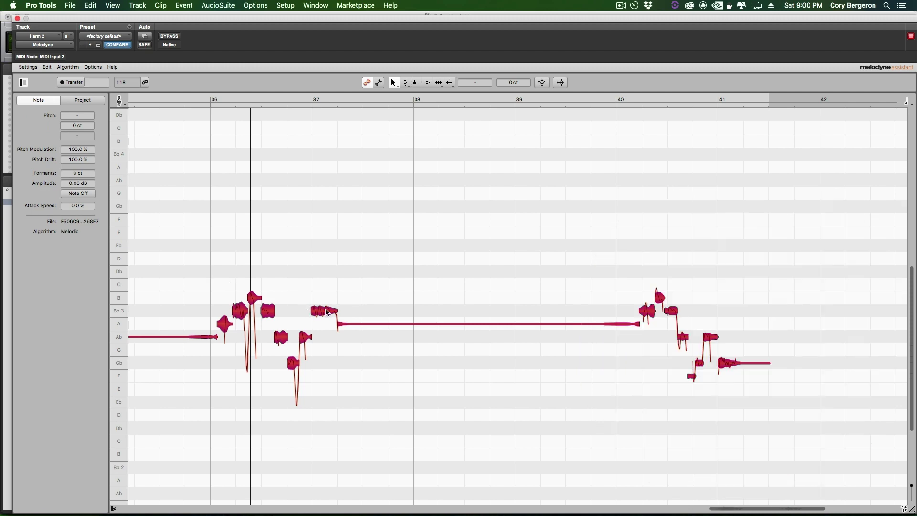
pyautogui.moveTo(326, 312); pyautogui.dragTo(329, 362)
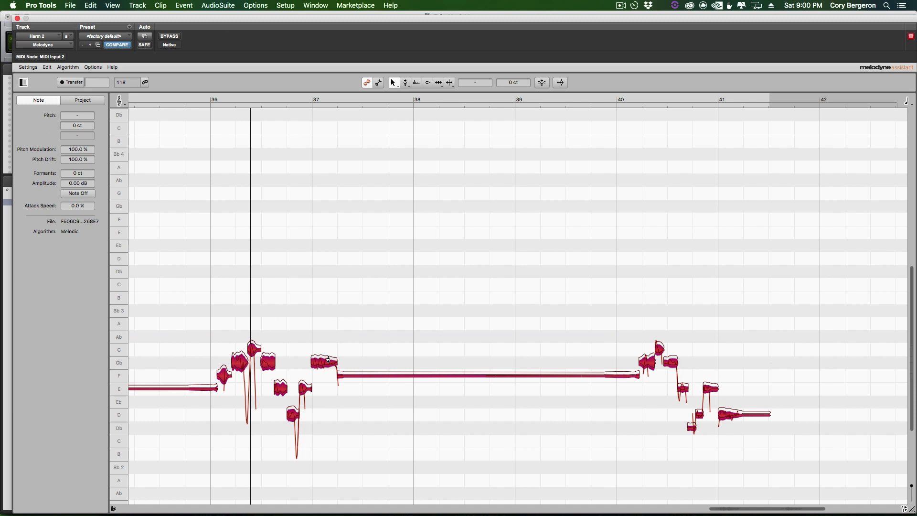
pyautogui.click(226, 337)
pyautogui.press('space')
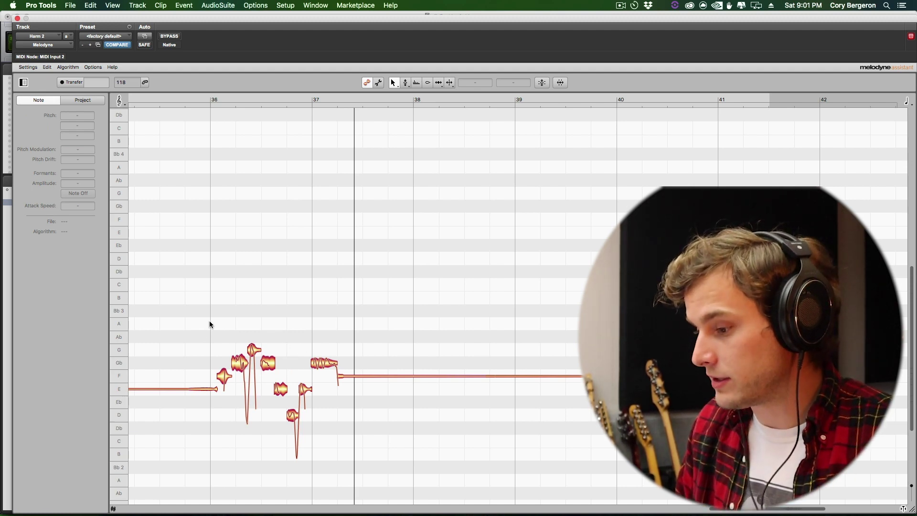
# Raise the top G to Ab, eight notes in bars 36–41 a semitone, and bar 36's F to Gb
pyautogui.click(253, 349)
pyautogui.moveTo(253, 349); pyautogui.dragTo(252, 335)
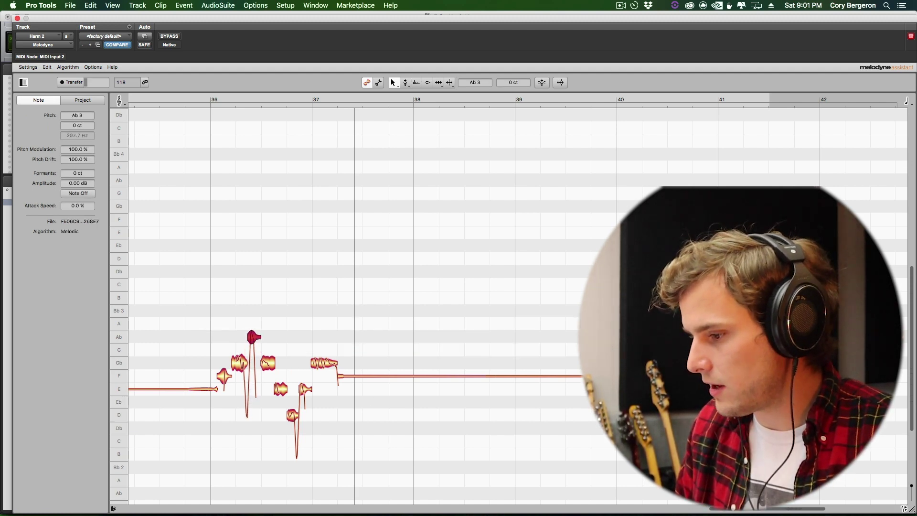
pyautogui.moveTo(272, 384); pyautogui.dragTo(774, 467)
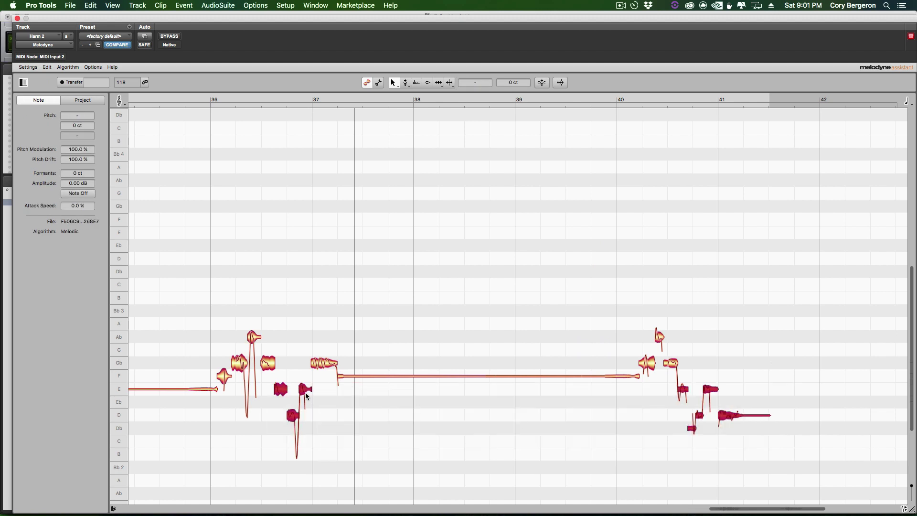
pyautogui.moveTo(307, 395); pyautogui.dragTo(307, 383)
pyautogui.press('space')
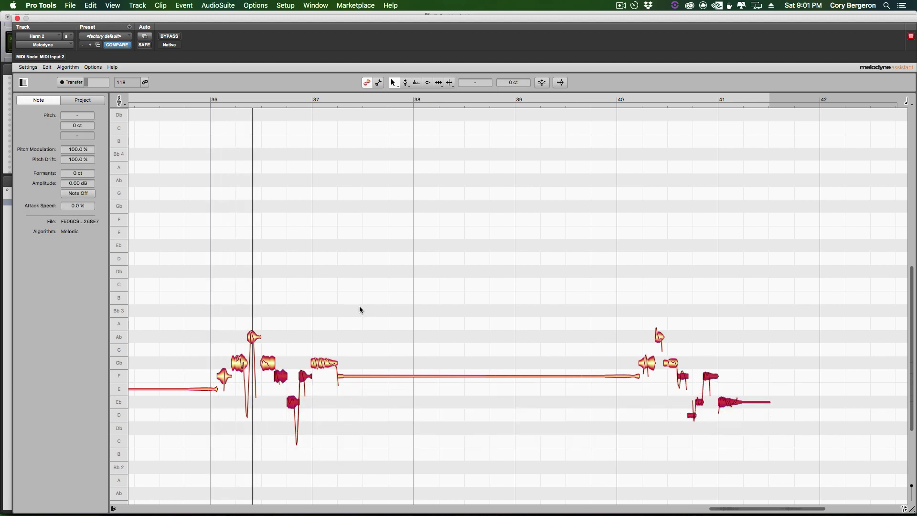
pyautogui.click(350, 308)
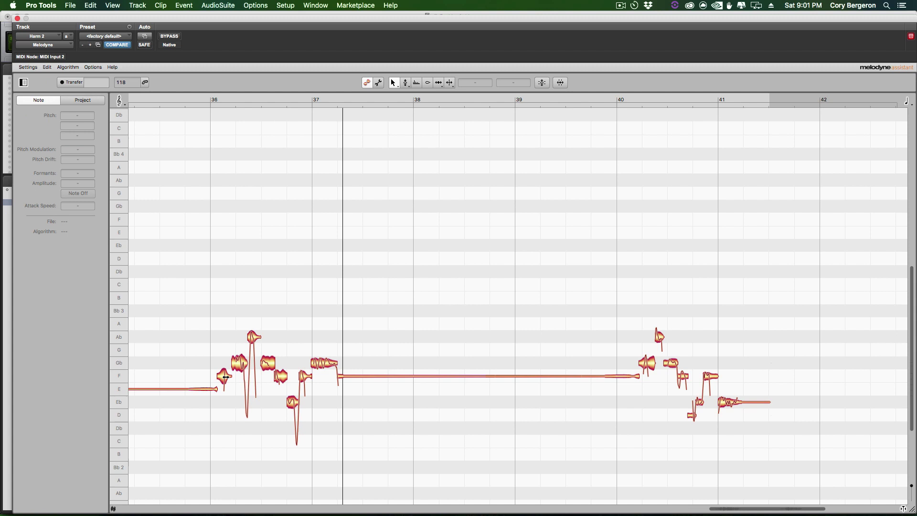
pyautogui.moveTo(225, 377); pyautogui.dragTo(226, 364)
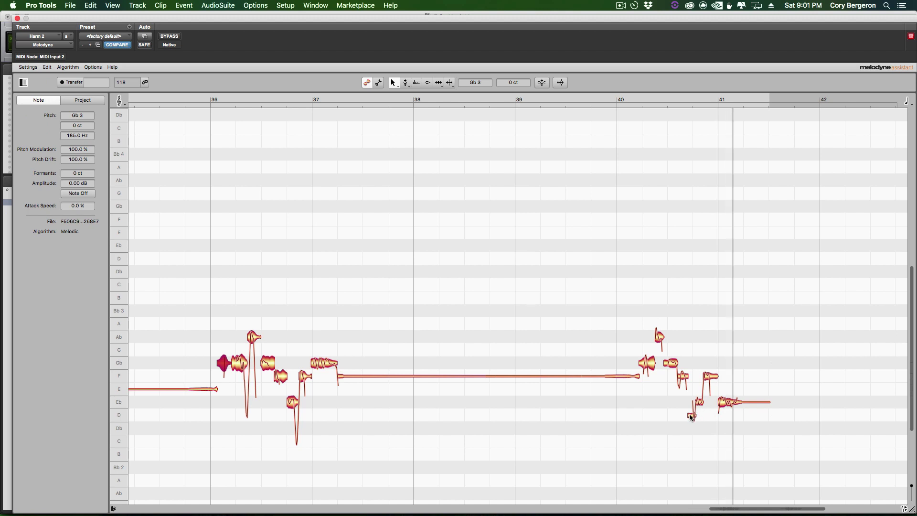
pyautogui.click(642, 311)
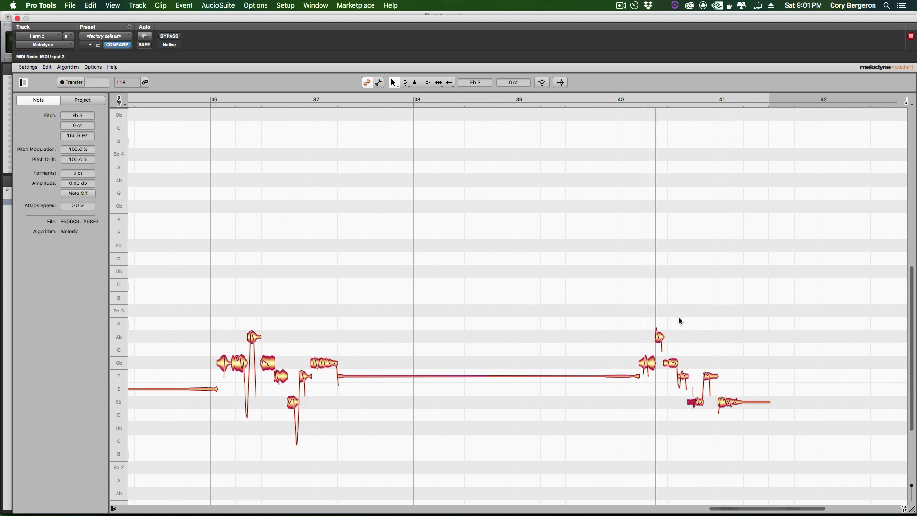
pyautogui.click(683, 378)
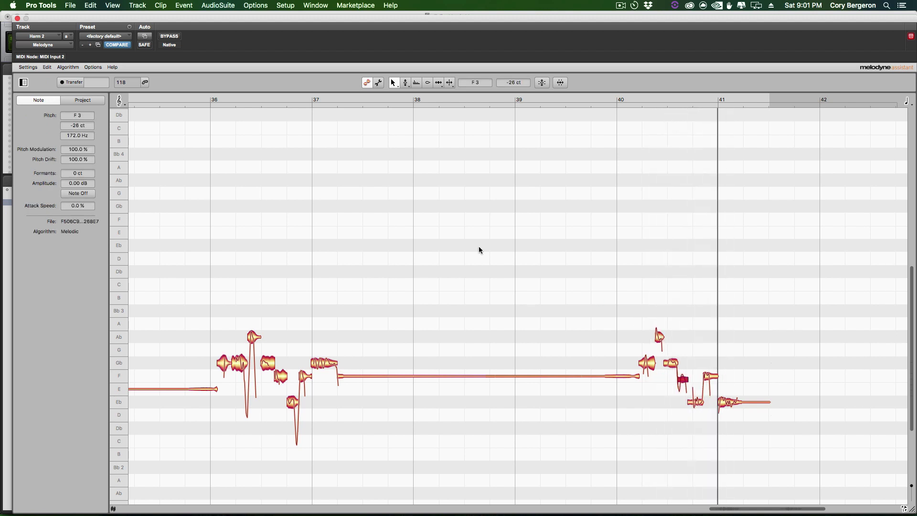
# Close Melodyne and play the vocal with both harmonies from 35|4|000
pyautogui.click(17, 18)
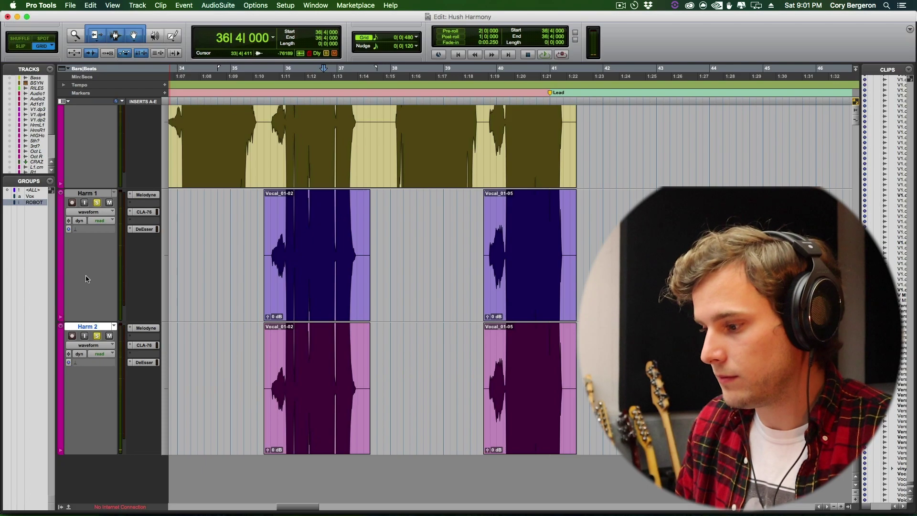
pyautogui.scroll(3, 290, 266)
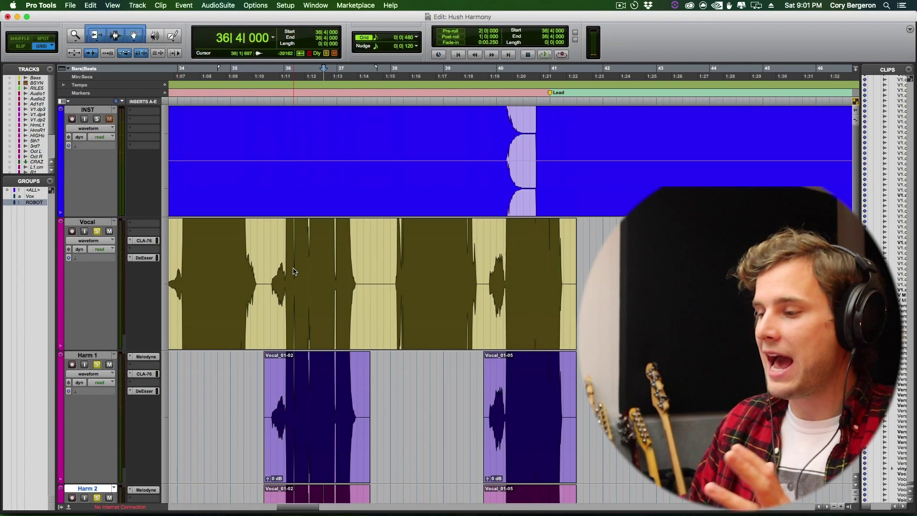
pyautogui.scroll(-3, 282, 255)
pyautogui.scroll(2, 281, 255)
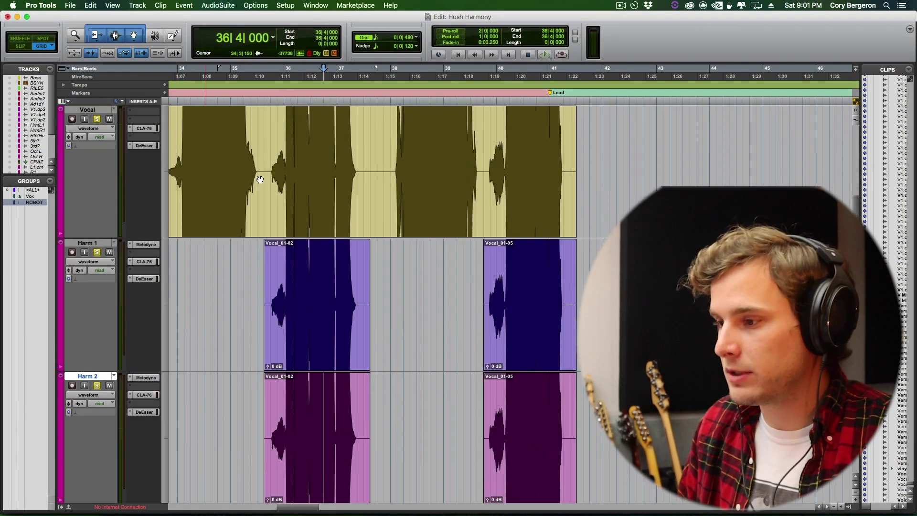
pyautogui.click(273, 134)
pyautogui.press('space')
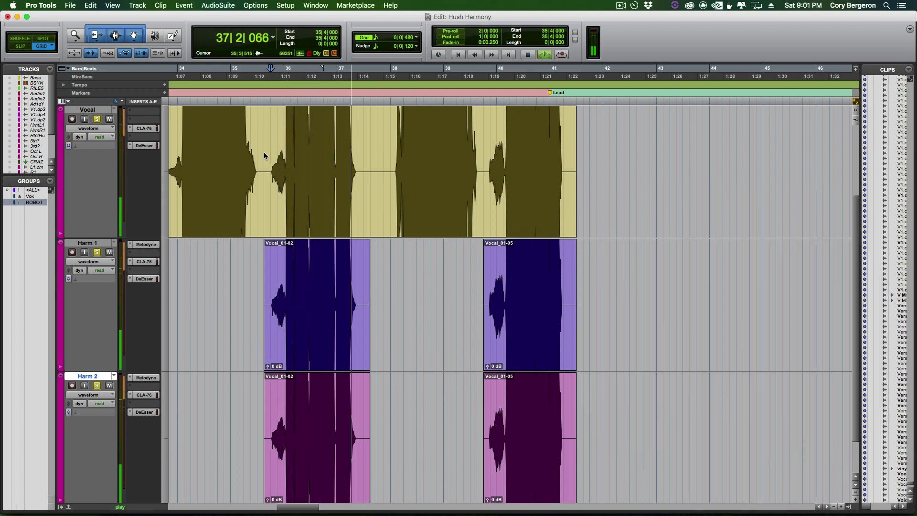
pyautogui.press('space')
pyautogui.click(265, 152)
pyautogui.hotkey('ctrl', ']')
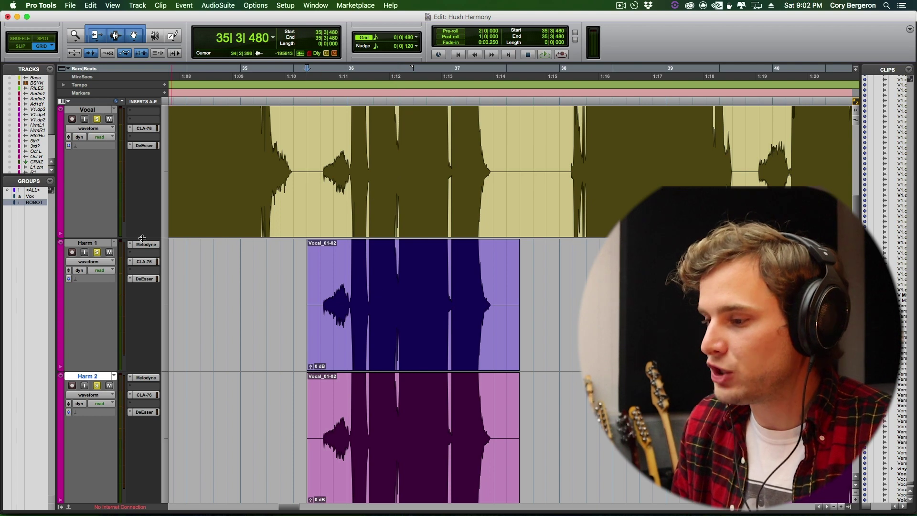
# Add Moderate random pitch and Moderate random timing deviations to Harm 1 in Melodyne
pyautogui.click(152, 245)
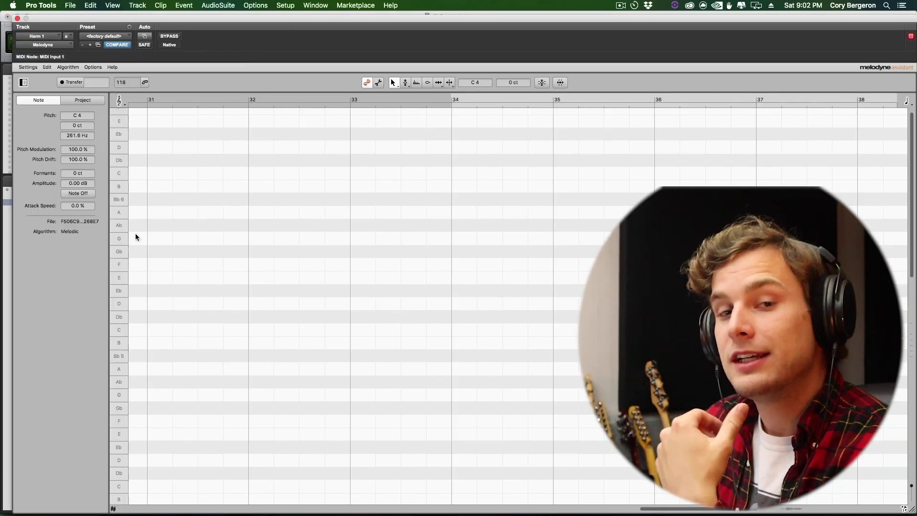
pyautogui.click(46, 68)
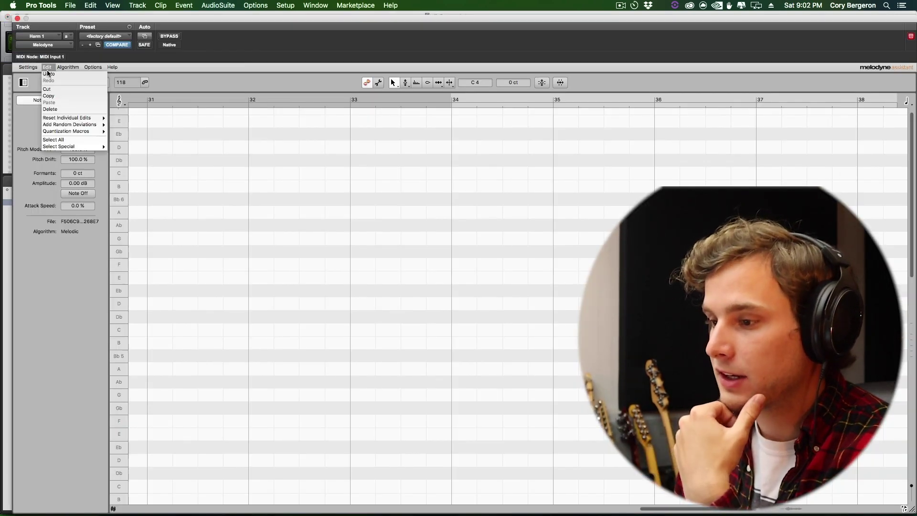
pyautogui.moveTo(70, 125)
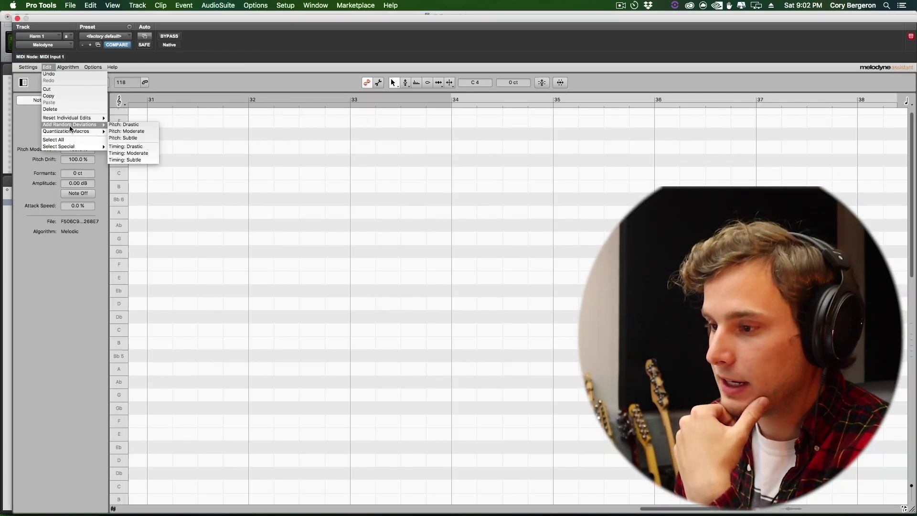
pyautogui.click(131, 132)
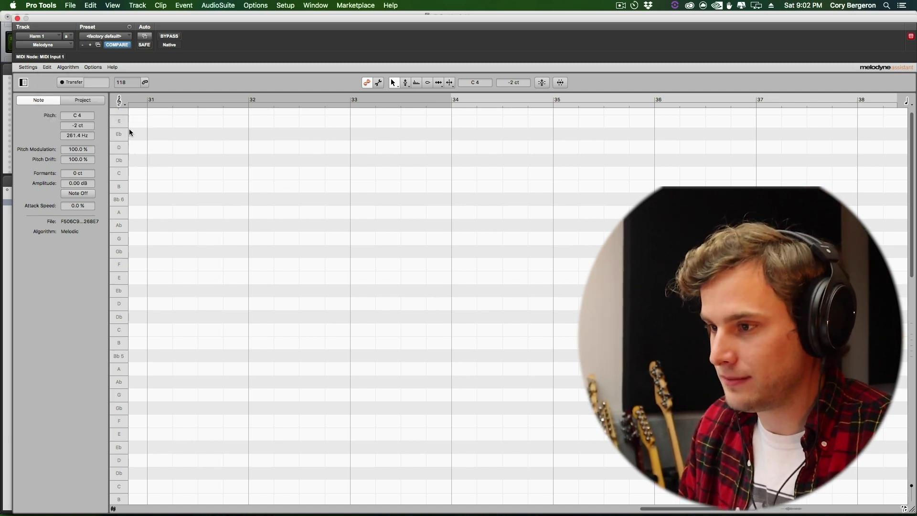
pyautogui.click(47, 66)
pyautogui.click(126, 154)
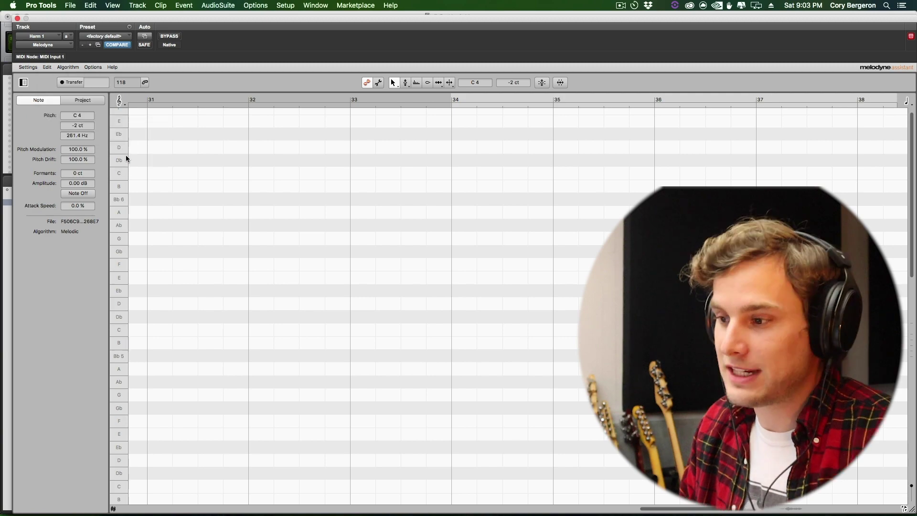
pyautogui.click(17, 18)
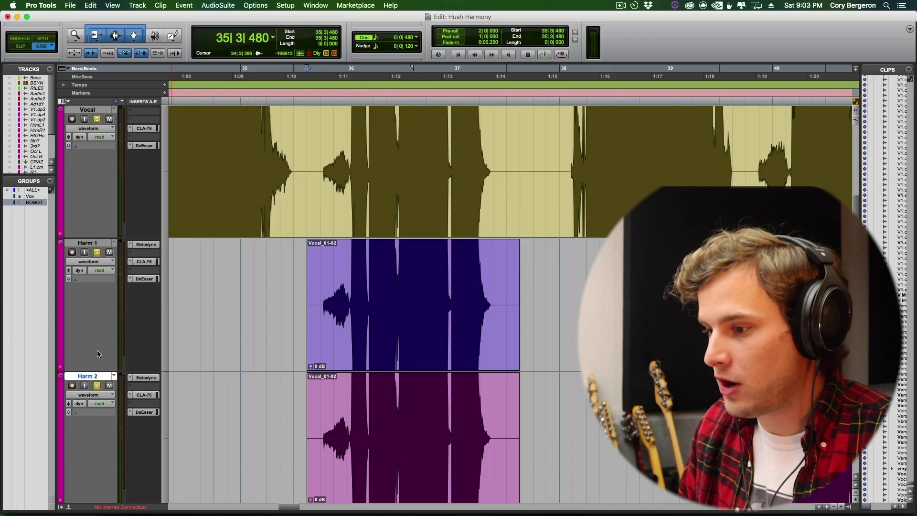
# Unsolo Harm 2 and play from the Vocal track to hear the varied Harm 1
pyautogui.click(97, 386)
pyautogui.click(338, 261)
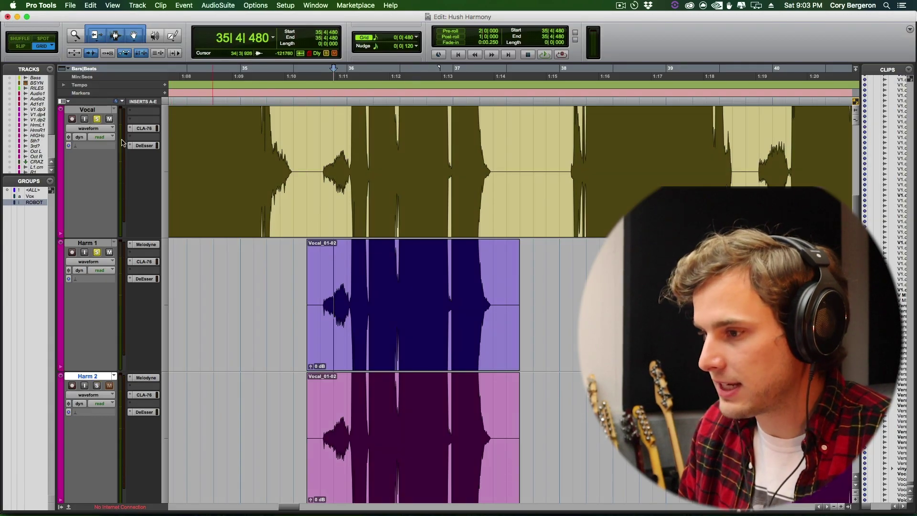
pyautogui.click(314, 130)
pyautogui.press('space')
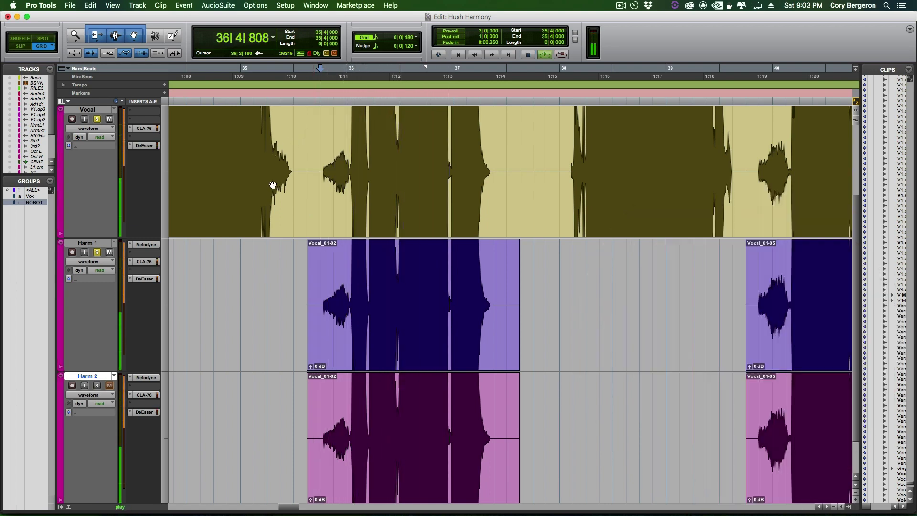
pyautogui.press('space')
pyautogui.scroll(-2, 332, 285)
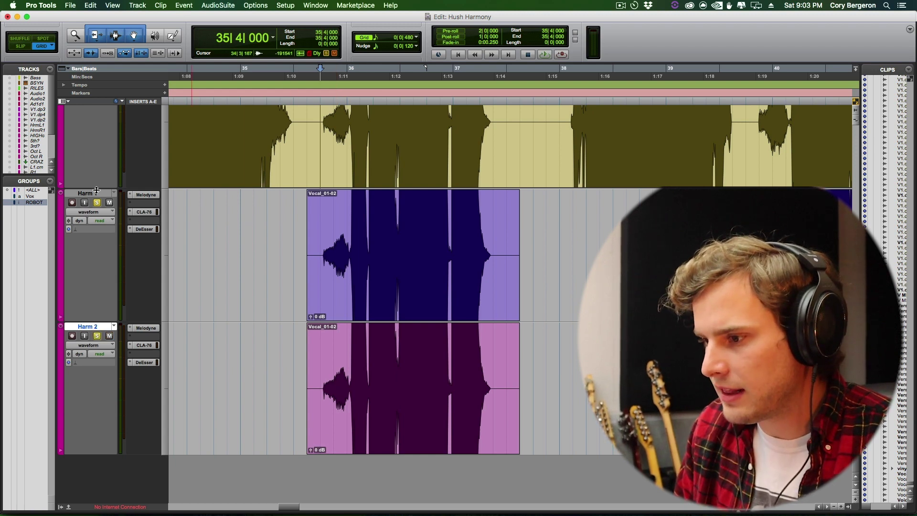
pyautogui.click(401, 434)
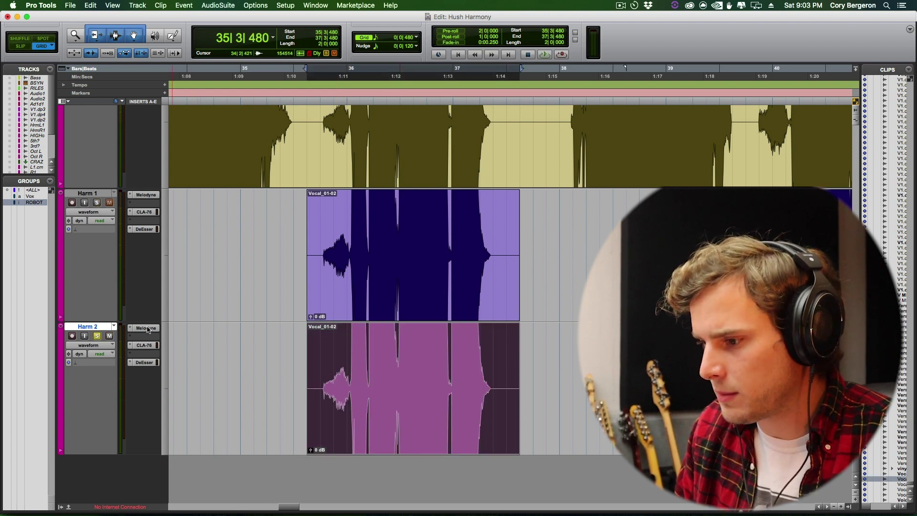
# Add random pitch deviations and Drastic random timing deviations to Harm 2 in Melodyne
pyautogui.click(146, 328)
pyautogui.click(47, 68)
pyautogui.moveTo(68, 122)
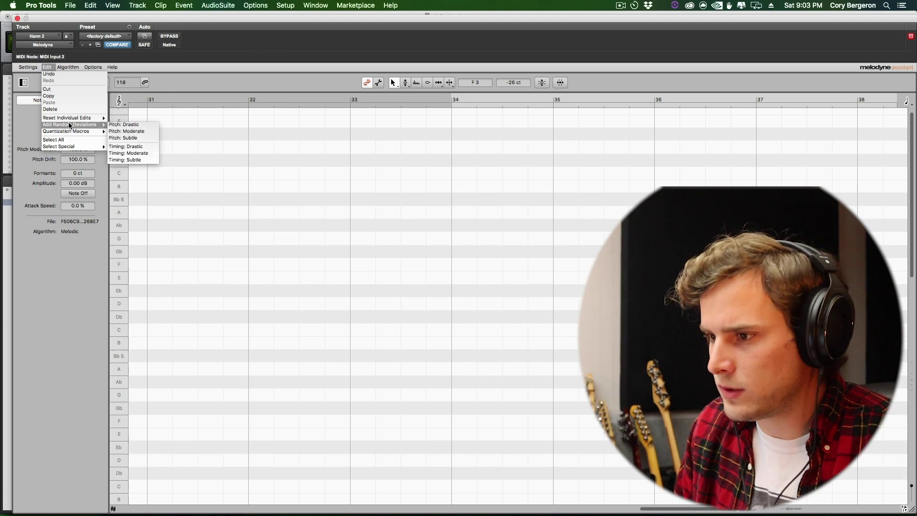
pyautogui.click(133, 132)
pyautogui.click(45, 67)
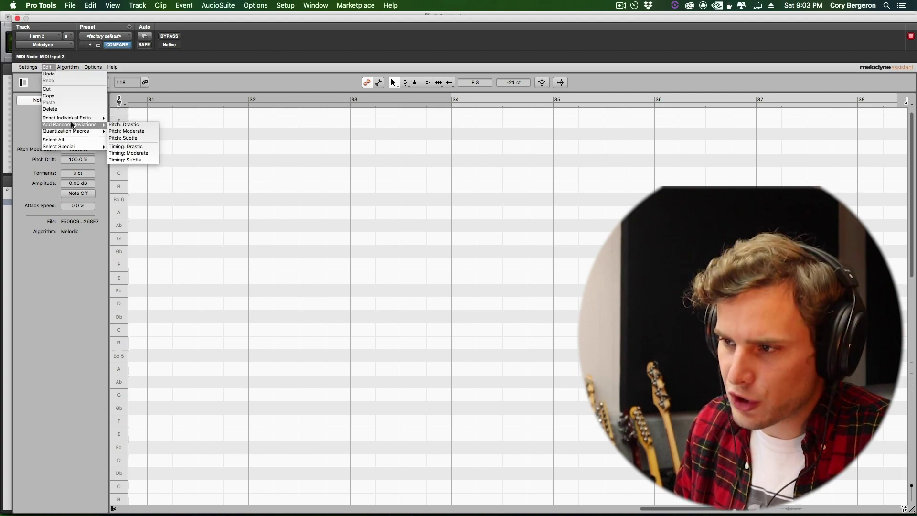
pyautogui.click(145, 147)
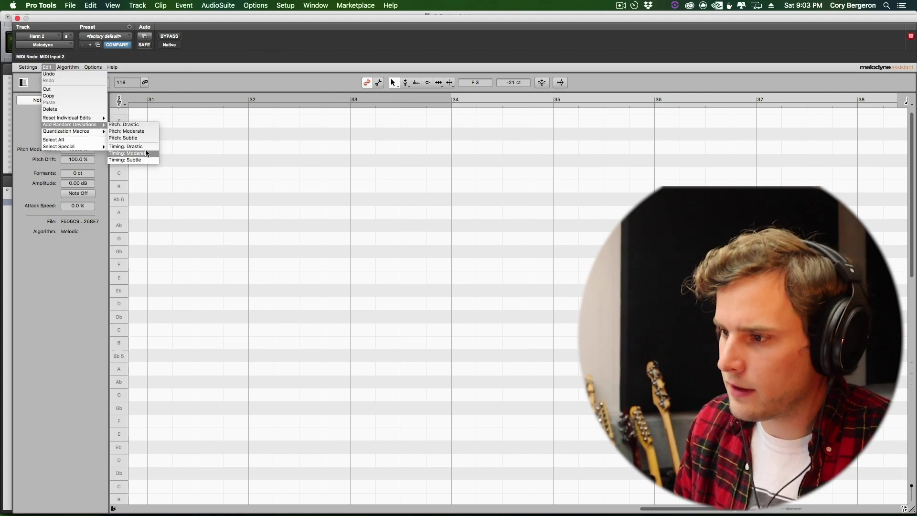
pyautogui.click(17, 18)
# Solo Harm 1 and play back the two varied harmonies
pyautogui.click(340, 309)
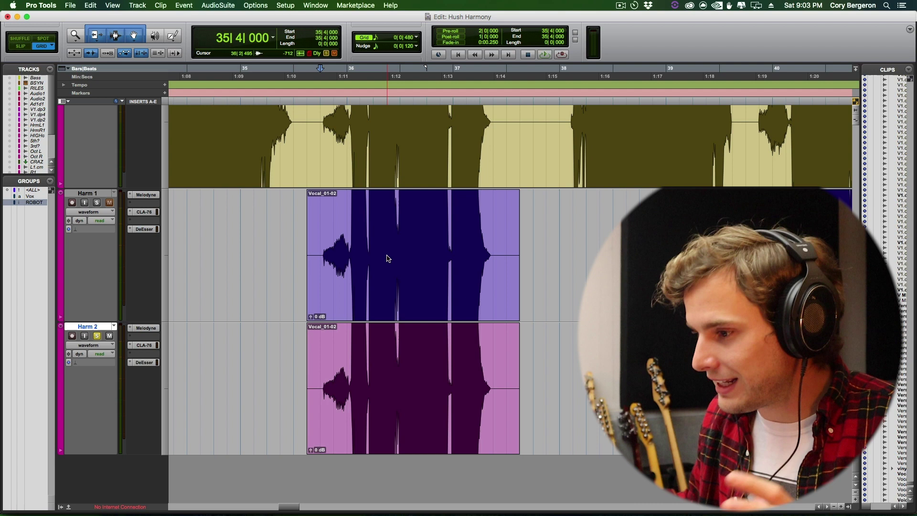
pyautogui.click(97, 202)
pyautogui.scroll(5, 103, 205)
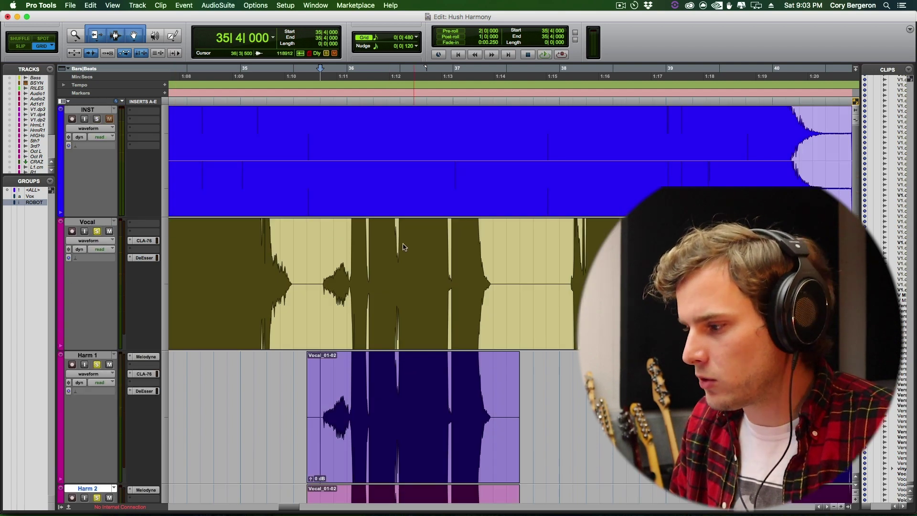
pyautogui.press('space')
pyautogui.scroll(-5, 334, 243)
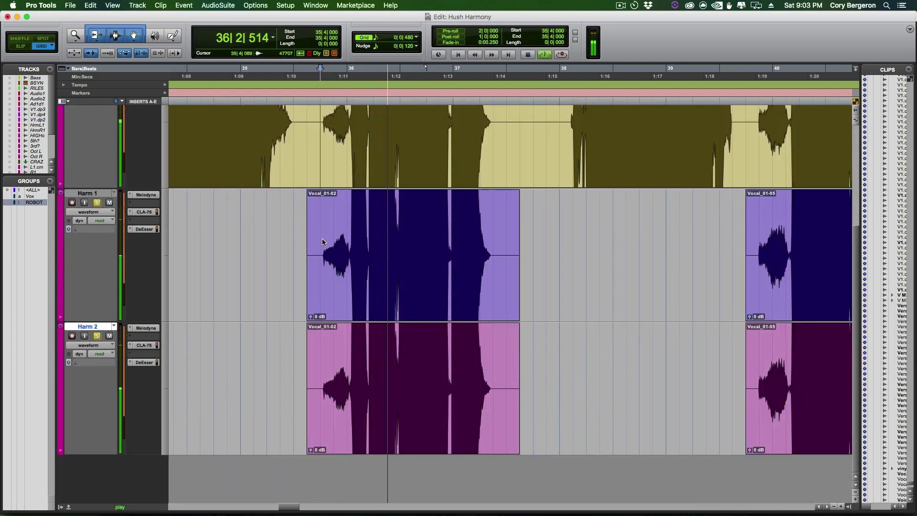
pyautogui.press('space')
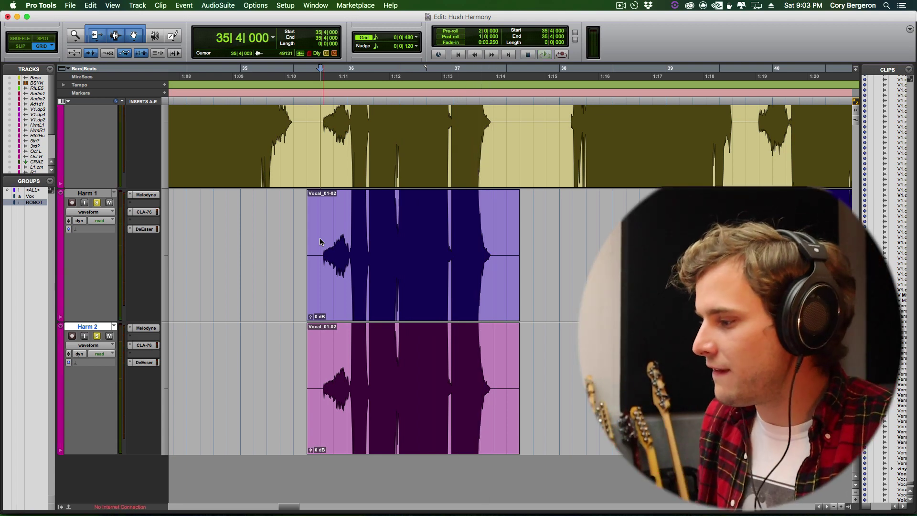
# In the Mix window, pan Harm 1 left and Harm 2 right, with both faders at −7.0 dB
pyautogui.press('super+equal')
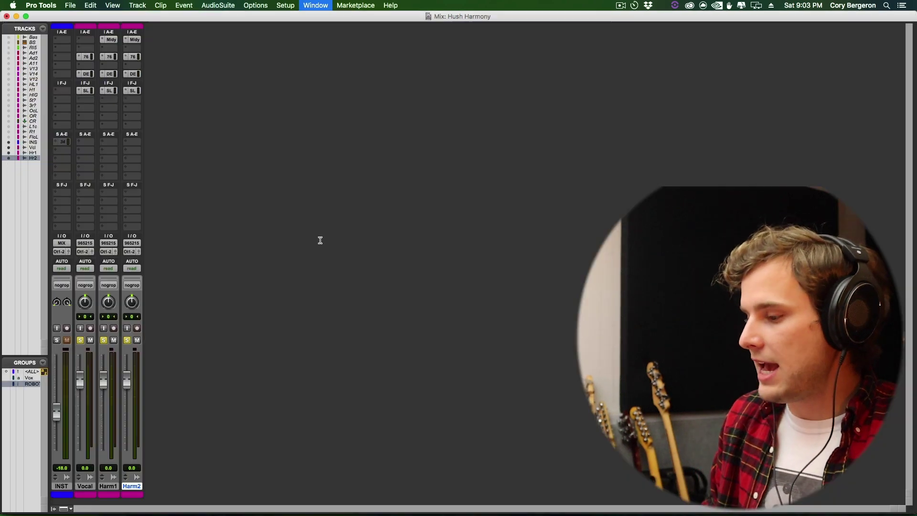
pyautogui.moveTo(118, 315); pyautogui.dragTo(67, 353)
pyautogui.moveTo(128, 303); pyautogui.dragTo(174, 247)
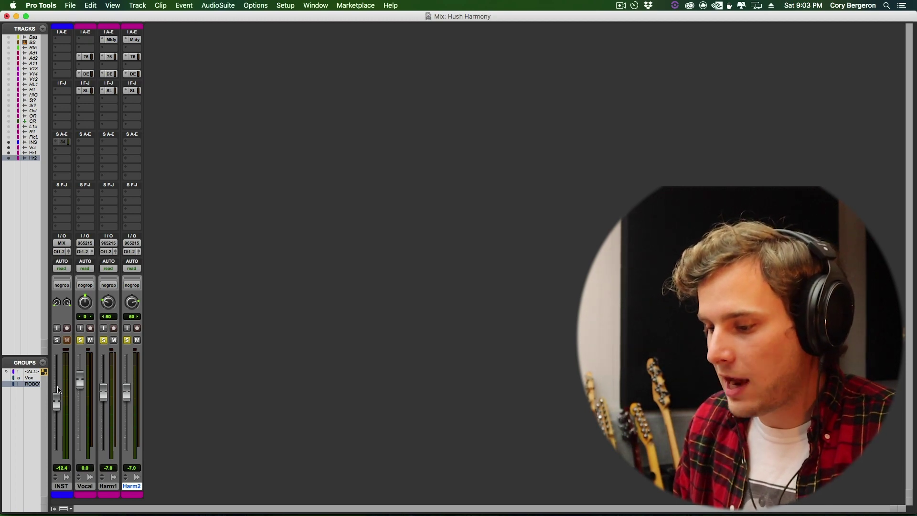
pyautogui.press('super+equal')
pyautogui.press('super+bracketleft')
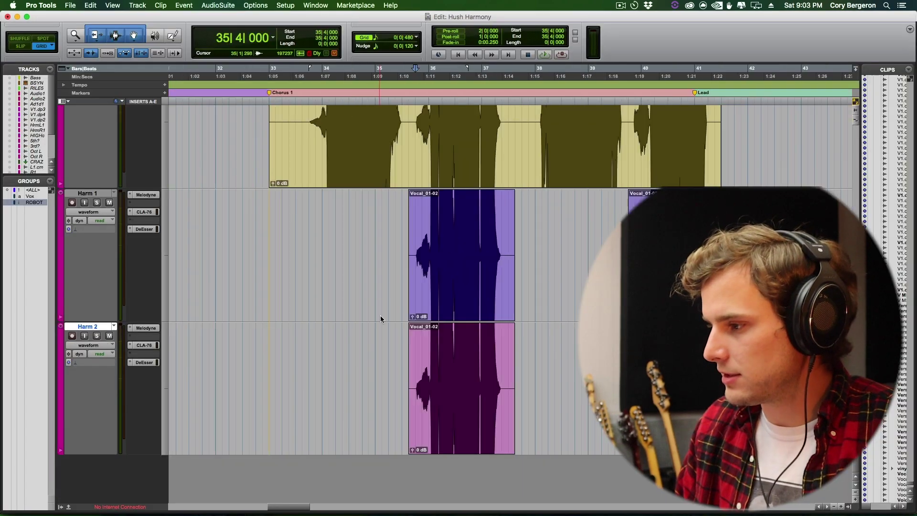
pyautogui.press('super+equal')
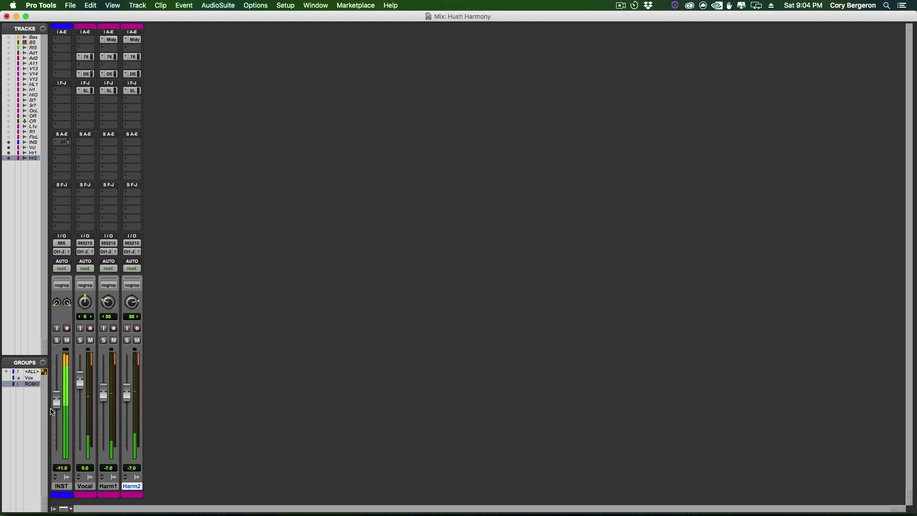
pyautogui.press('super+equal')
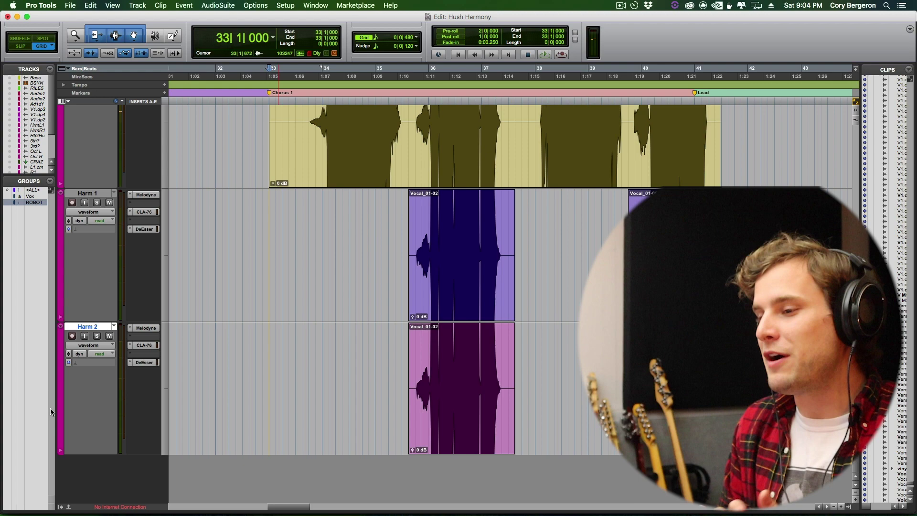
# Play the chorus from bar 35 with the lead Vocal and both panned, quieter harmony tracks
pyautogui.scroll(2, 478, 478)
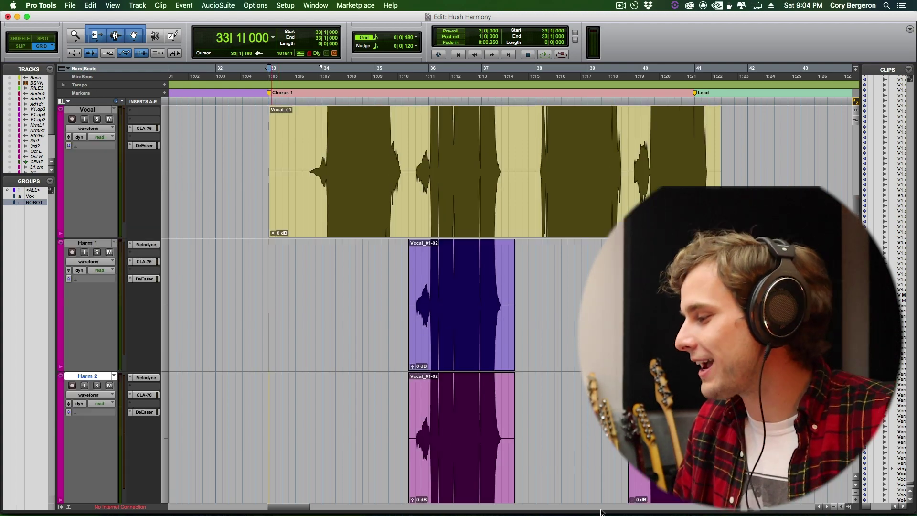
pyautogui.scroll(-2, 545, 249)
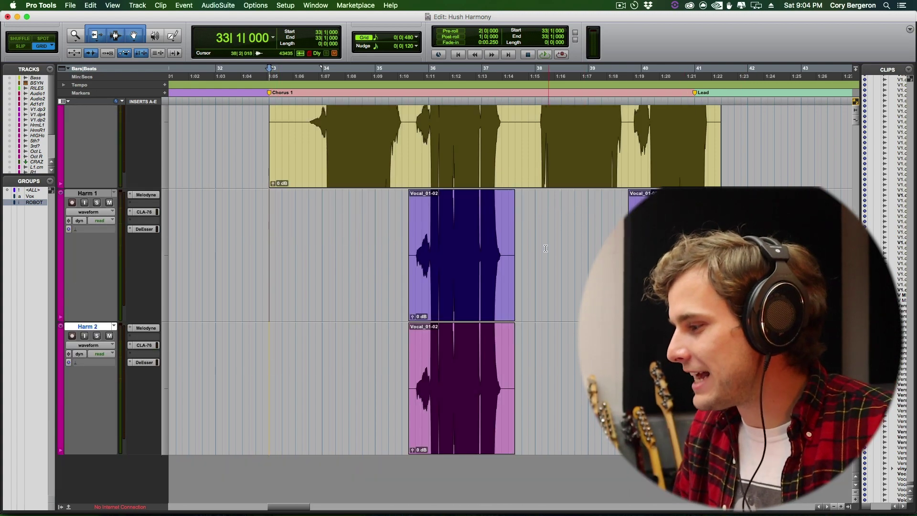
pyautogui.scroll(6, 553, 268)
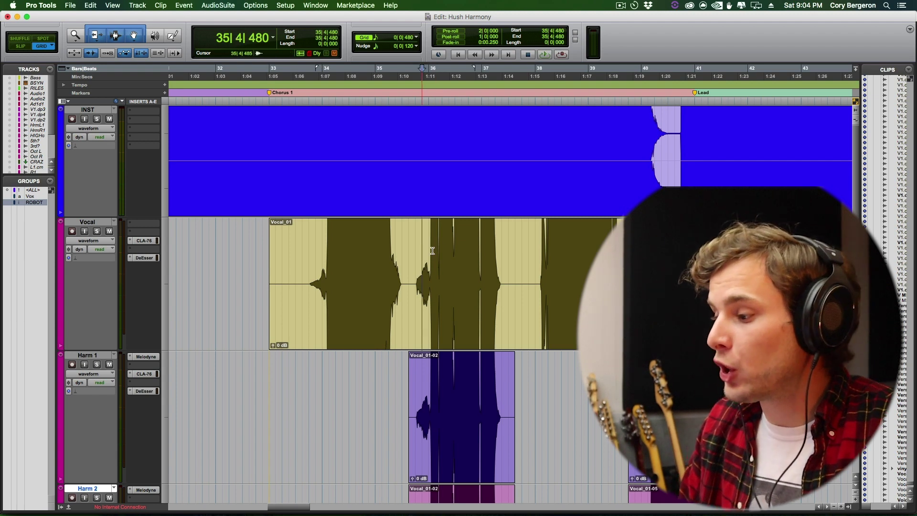
pyautogui.press('space')
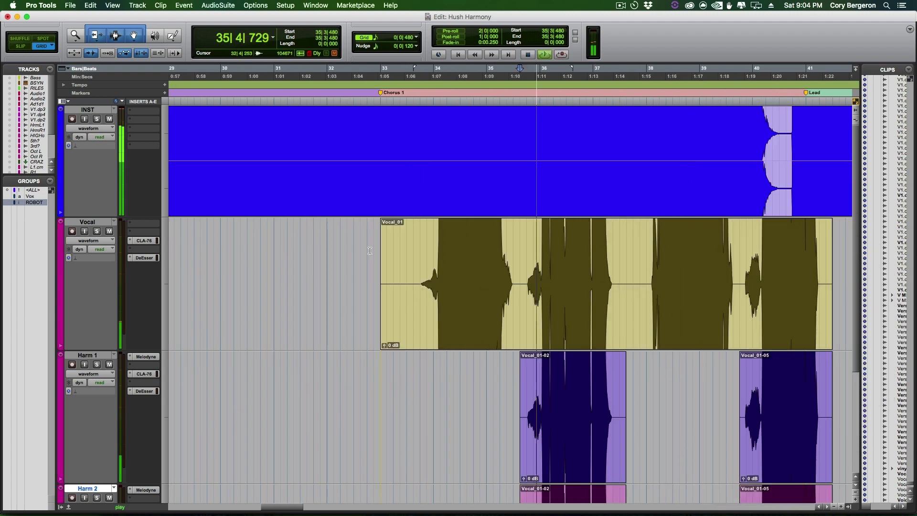
pyautogui.hscroll(-2, 348, 270)
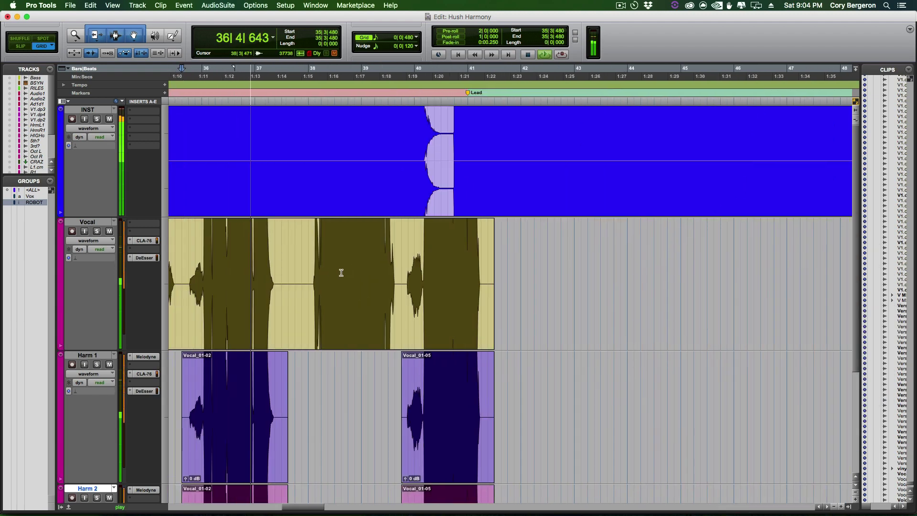